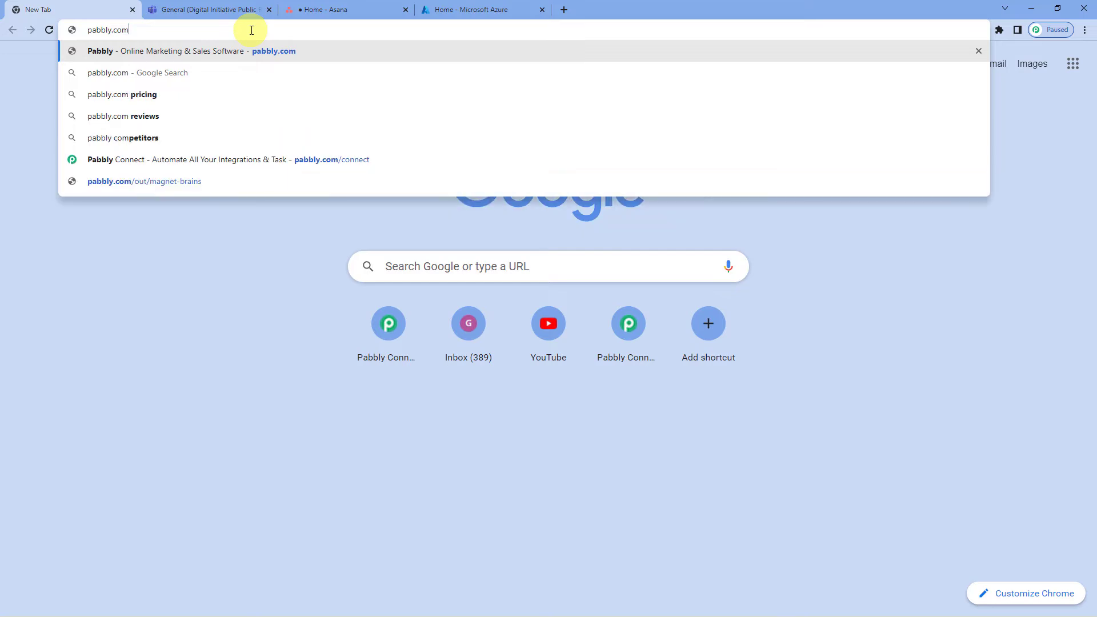
# Go to pabbly.com, sign in to the account and open Pabbly Connect
pyautogui.press('Return')
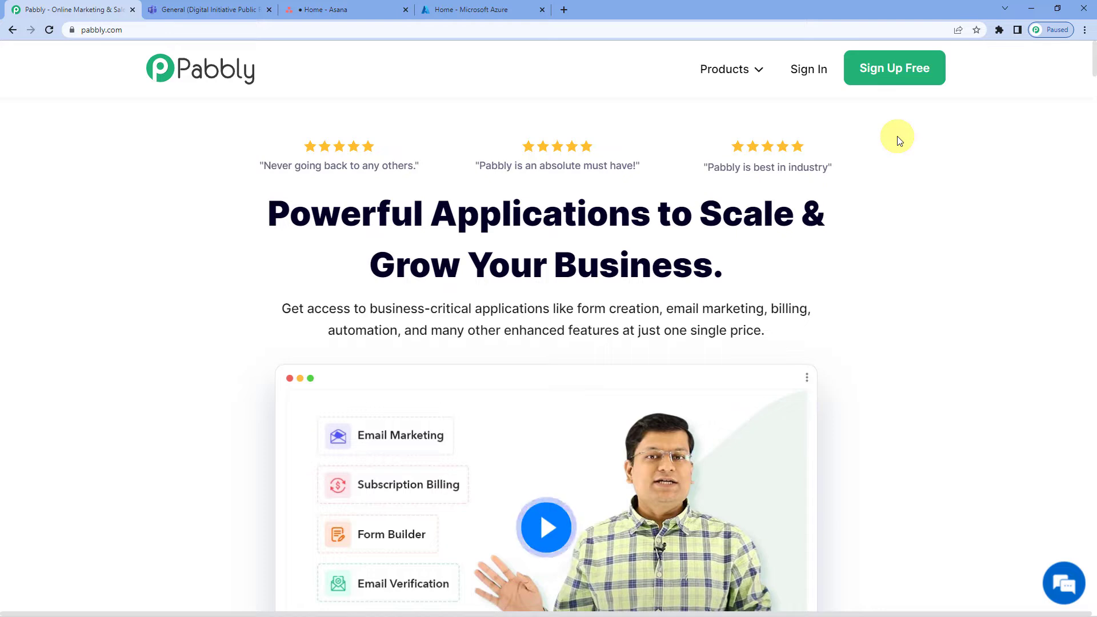
pyautogui.click(813, 73)
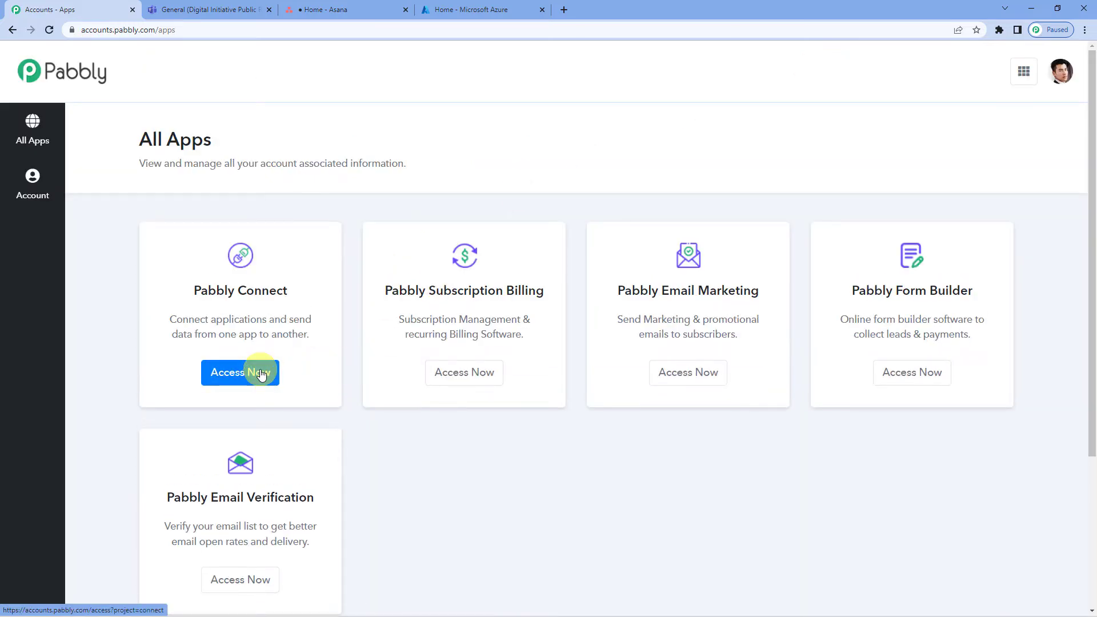
pyautogui.click(261, 374)
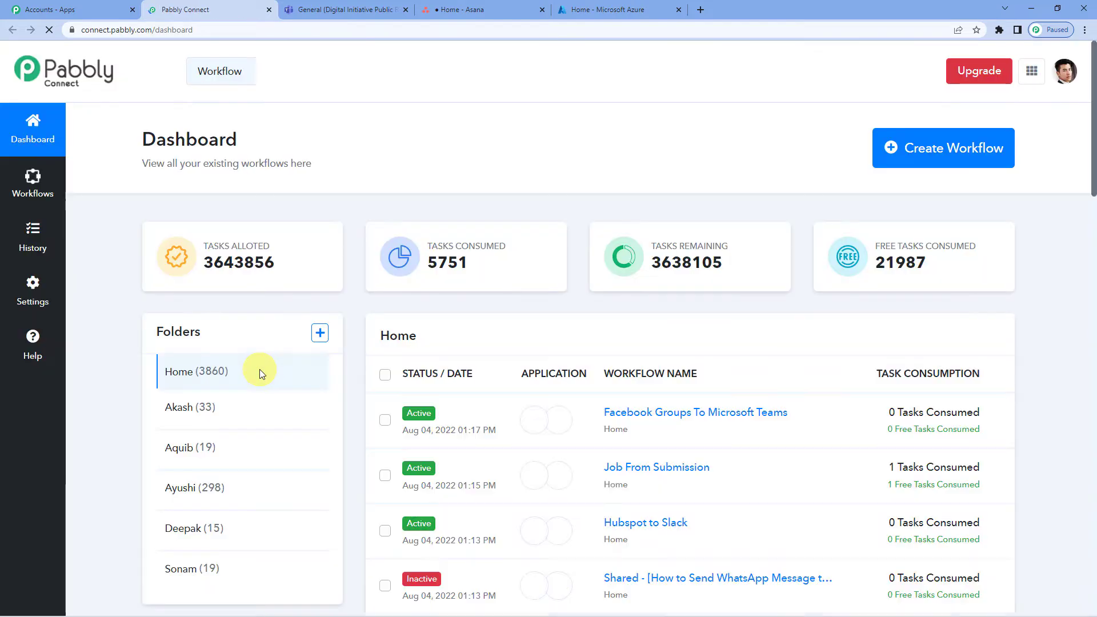
# Create a new workflow named "Asana To Microsoft Teams"
pyautogui.click(901, 157)
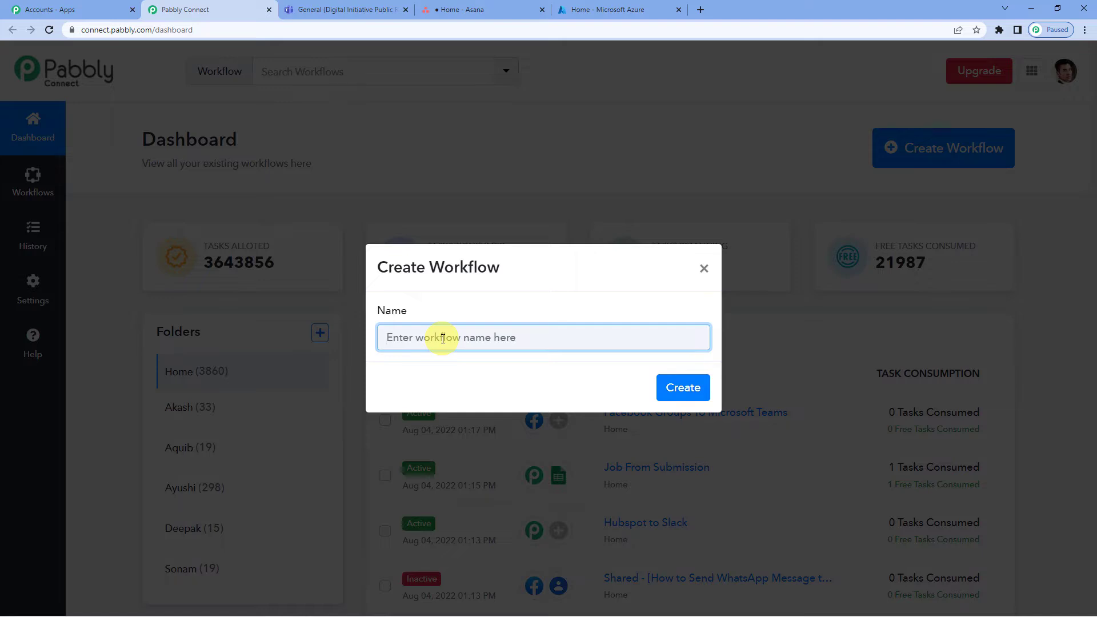
pyautogui.write('Asana To Microsoft Teams')
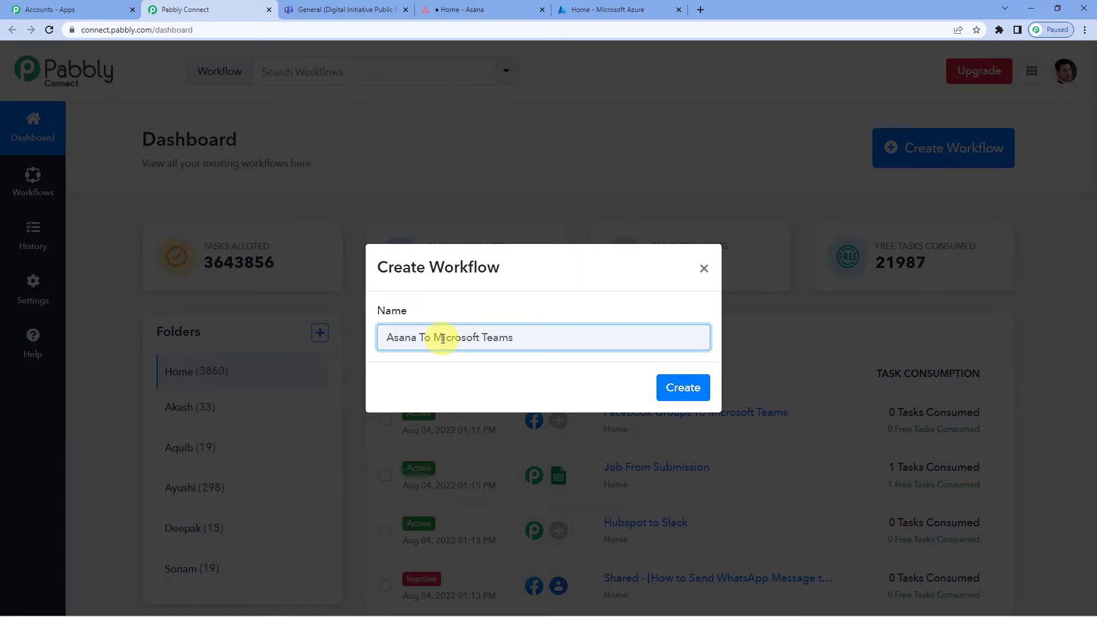
pyautogui.click(694, 386)
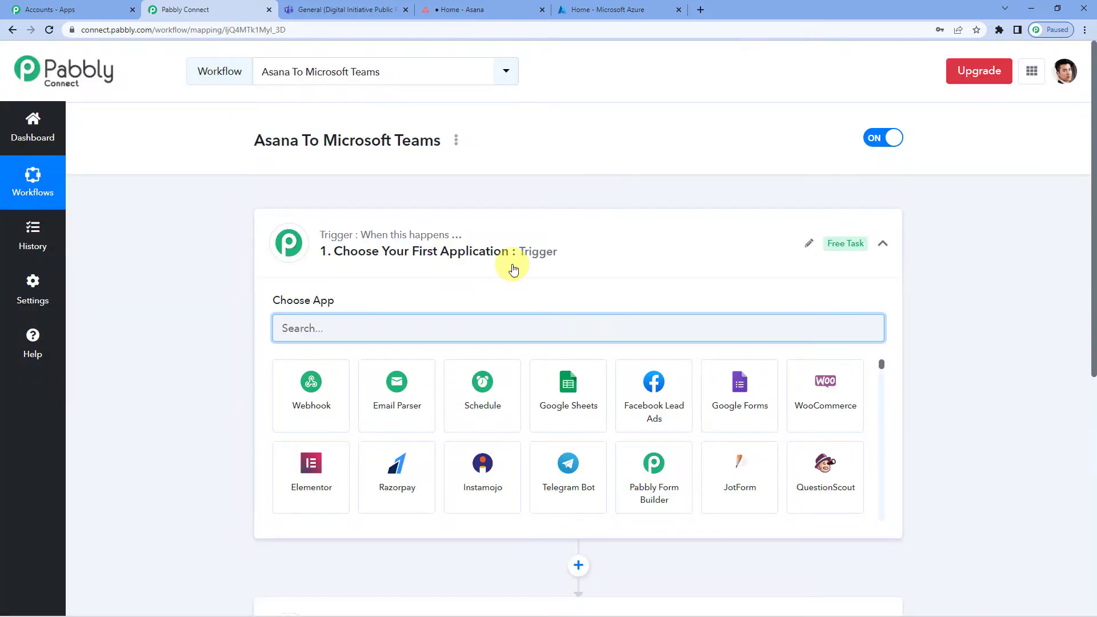
# Set the workflow's trigger app to Asana with the trigger event New Task in Project
pyautogui.click(513, 268)
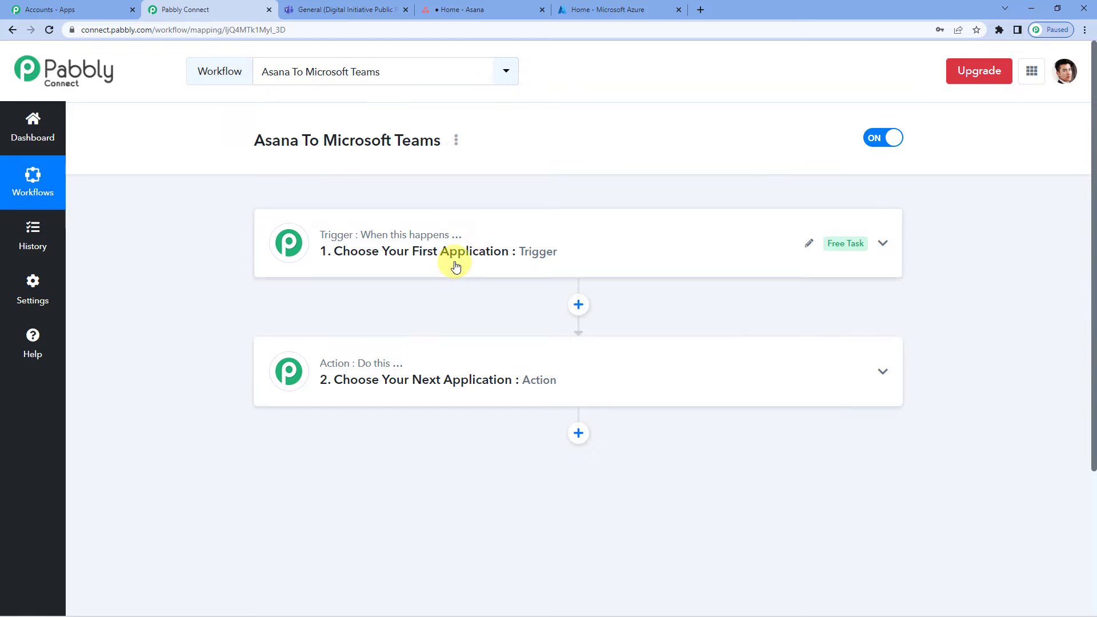
pyautogui.moveTo(374, 370)
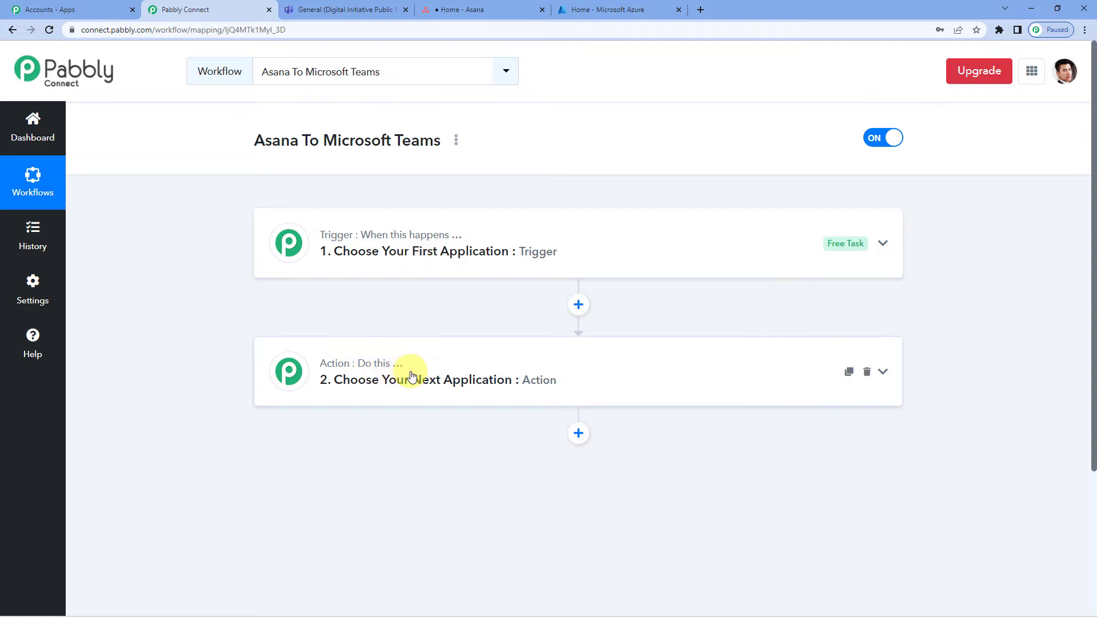
pyautogui.click(426, 271)
pyautogui.click(378, 328)
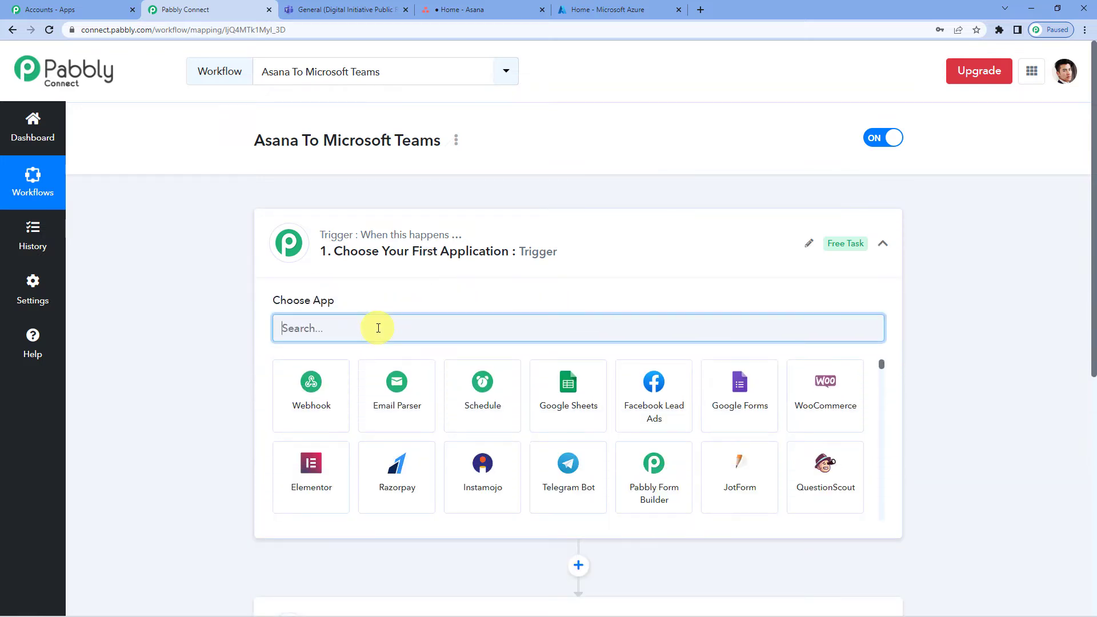
pyautogui.write('asan')
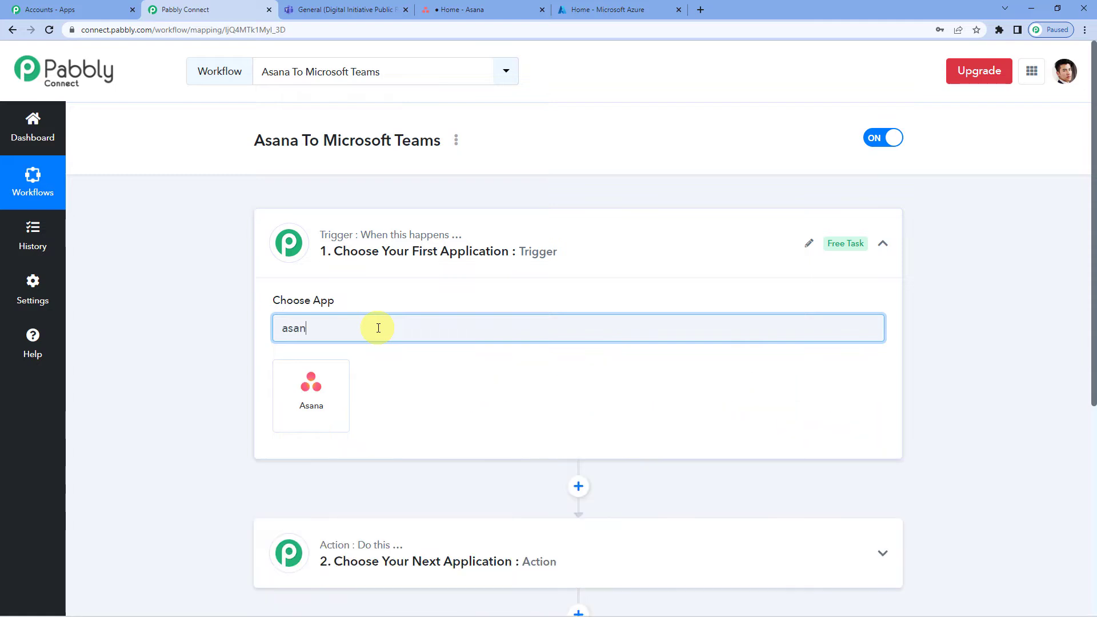
pyautogui.click(314, 384)
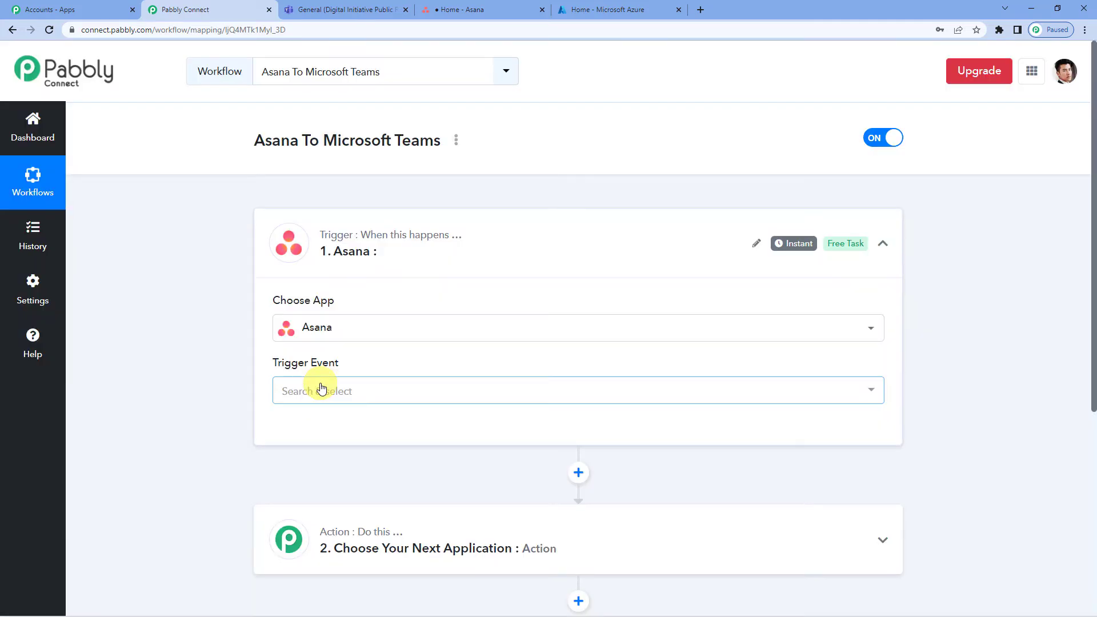
pyautogui.click(320, 390)
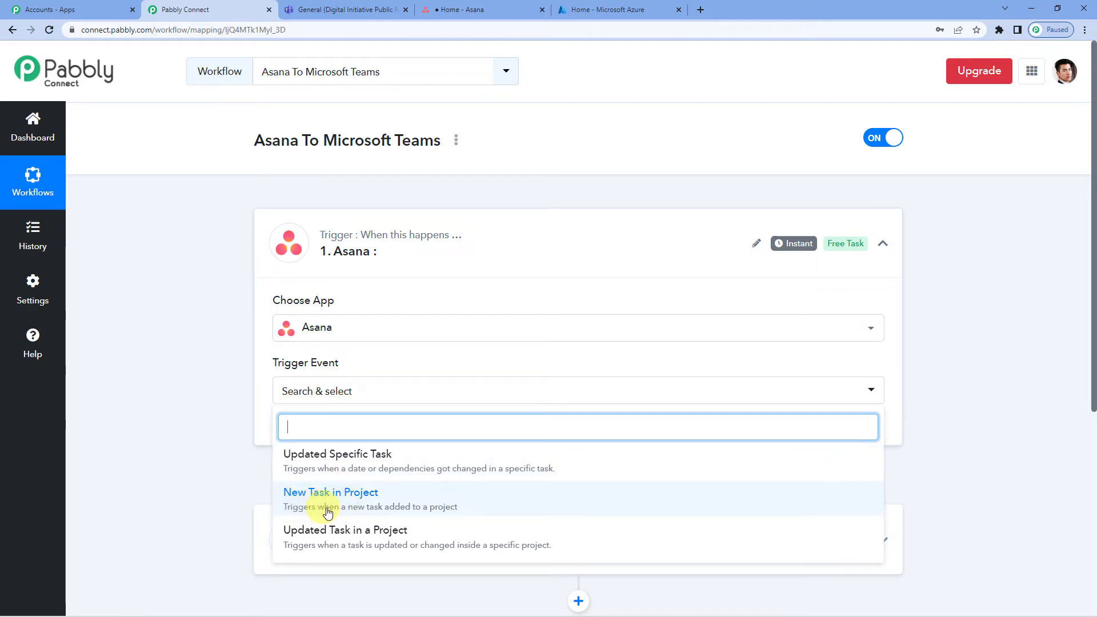
pyautogui.click(428, 508)
# Connect the trigger to Asana by adding and authorizing a new connection
pyautogui.scroll(-2, 343, 388)
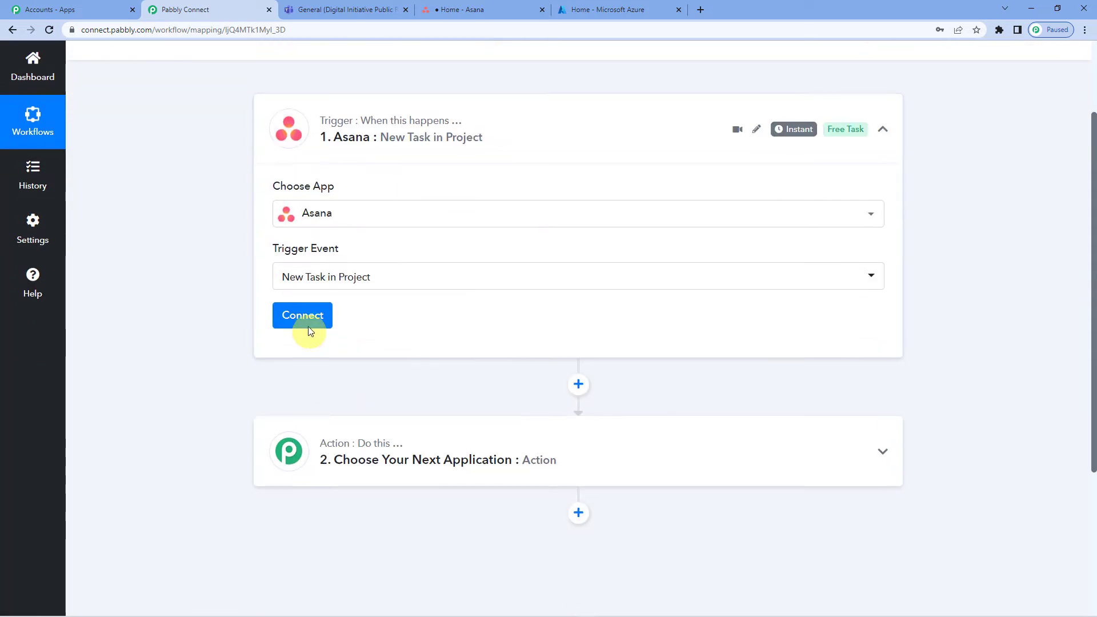
pyautogui.click(307, 316)
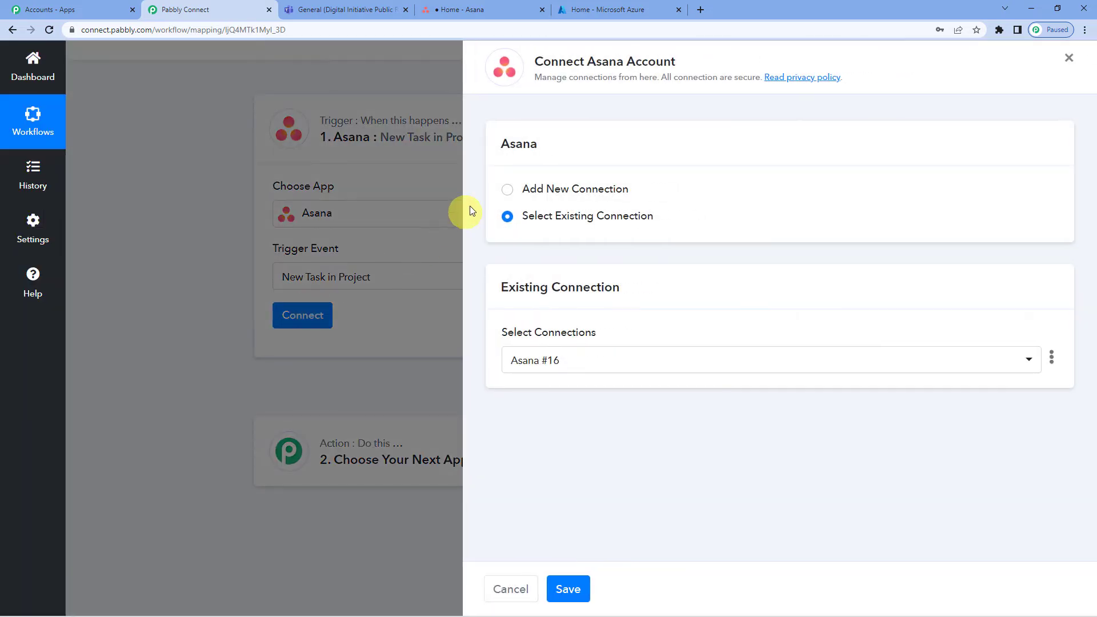
pyautogui.click(506, 189)
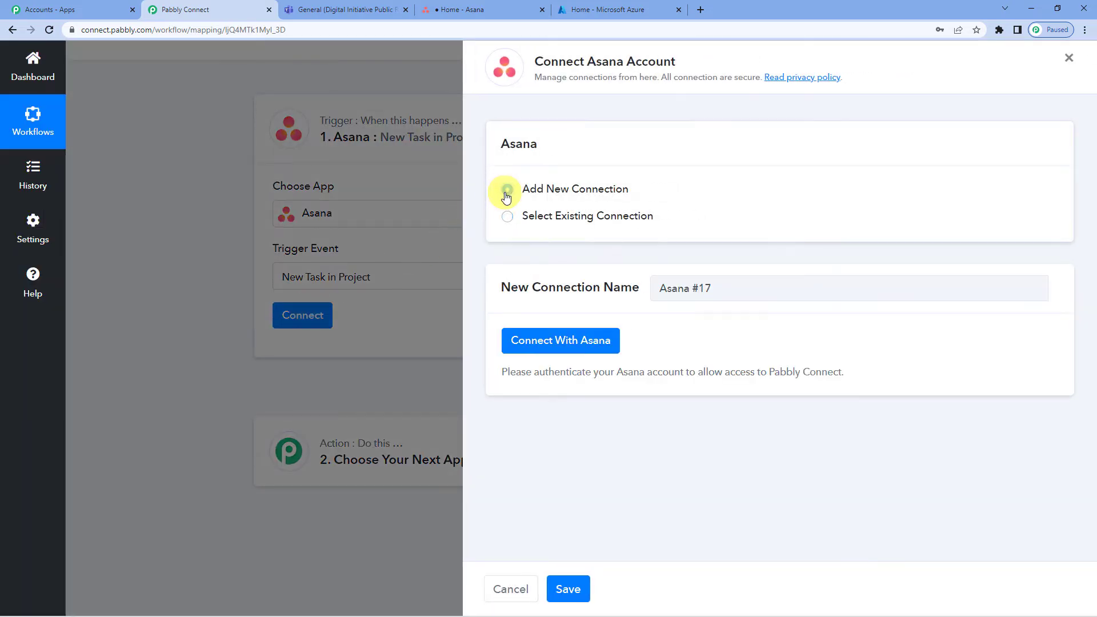
pyautogui.click(563, 341)
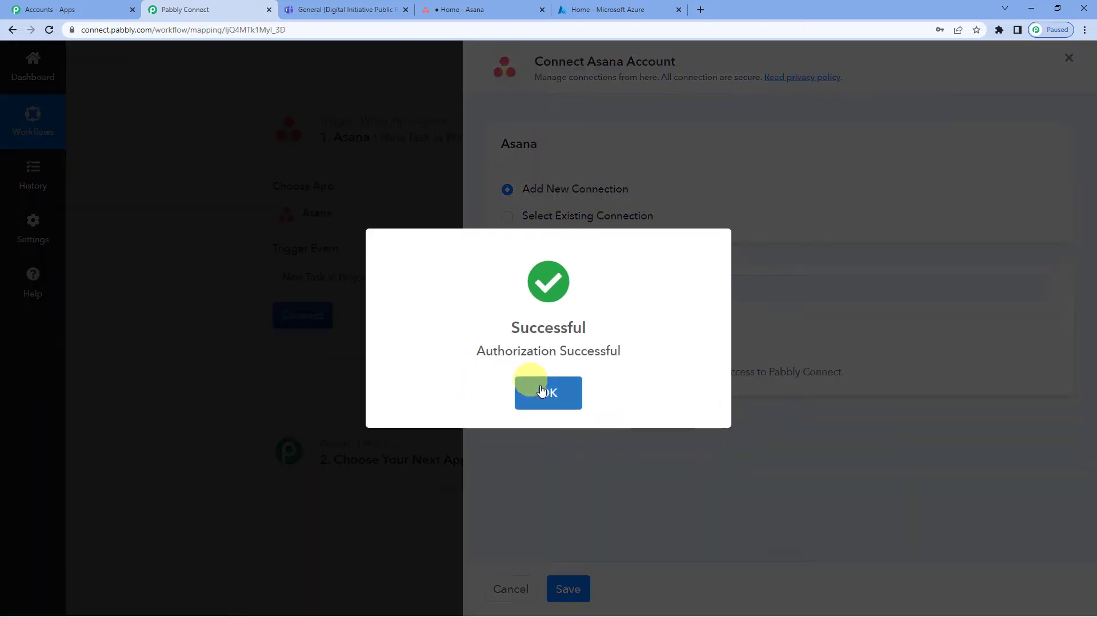
pyautogui.click(544, 399)
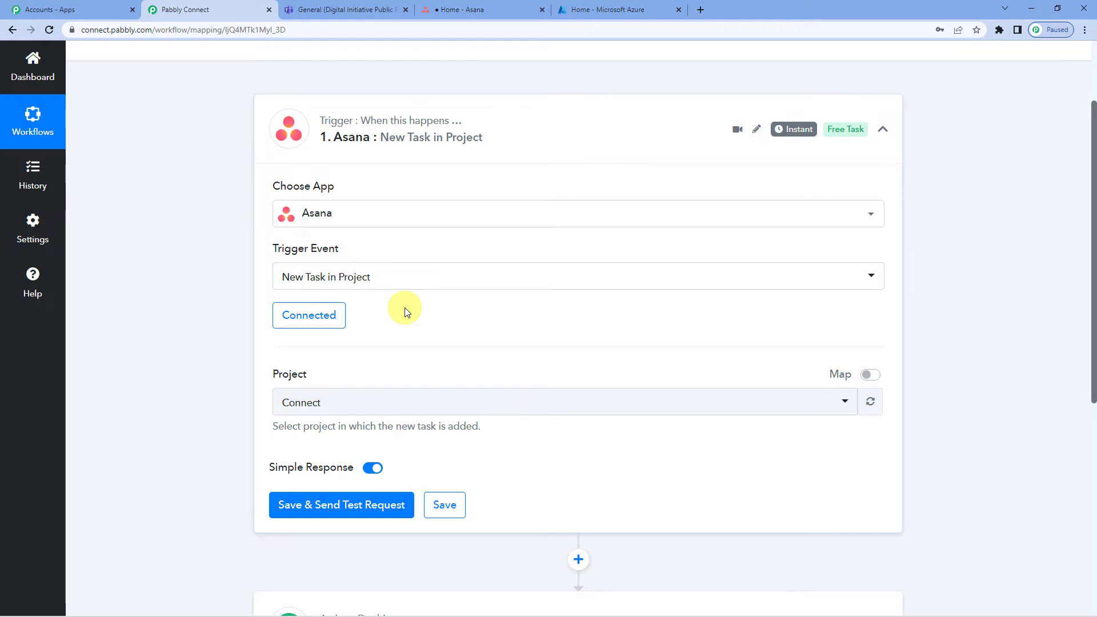
# Select Connect as the project in which the Asana trigger watches for new tasks
pyautogui.scroll(-1, 405, 311)
pyautogui.click(370, 347)
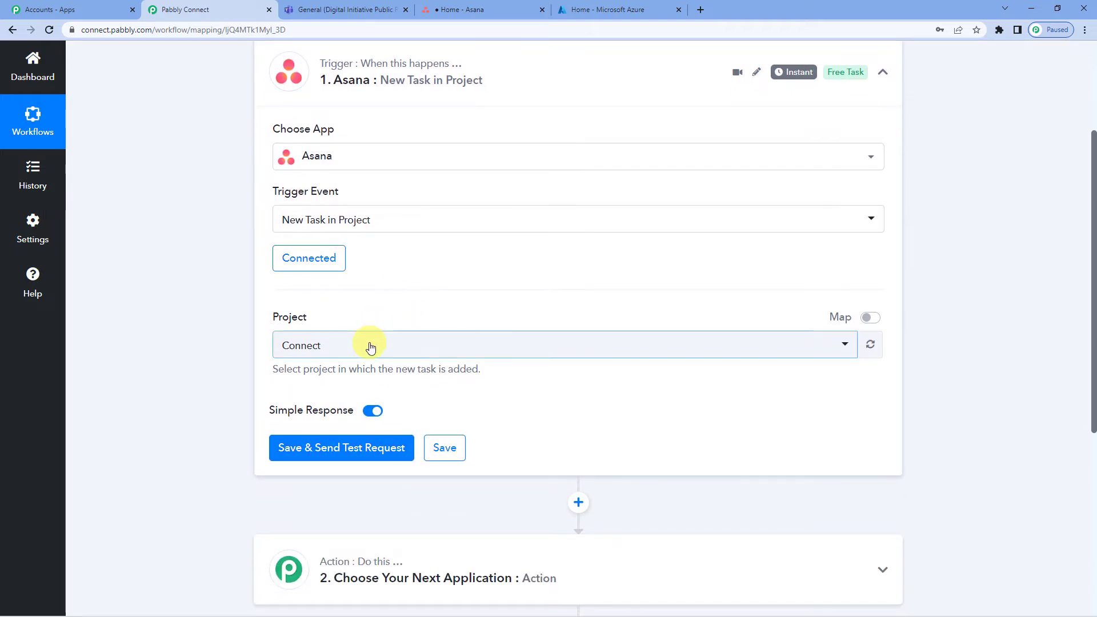
pyautogui.click(342, 407)
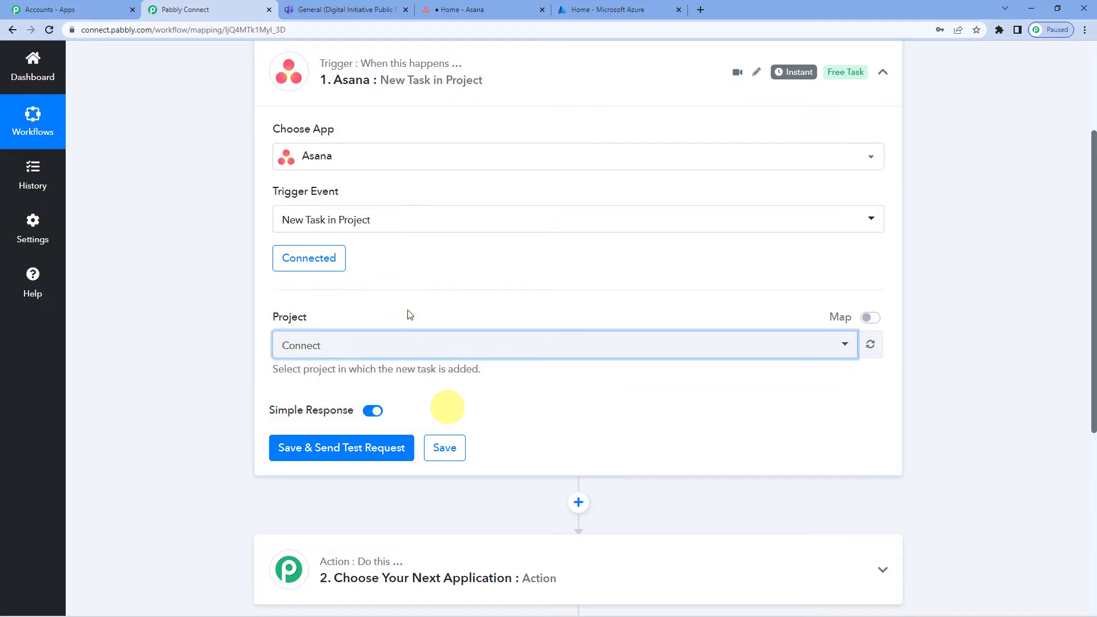
# Check the Connect project in Asana, then return to the workflow in Pabbly Connect and save the trigger with a test request
pyautogui.click(467, 7)
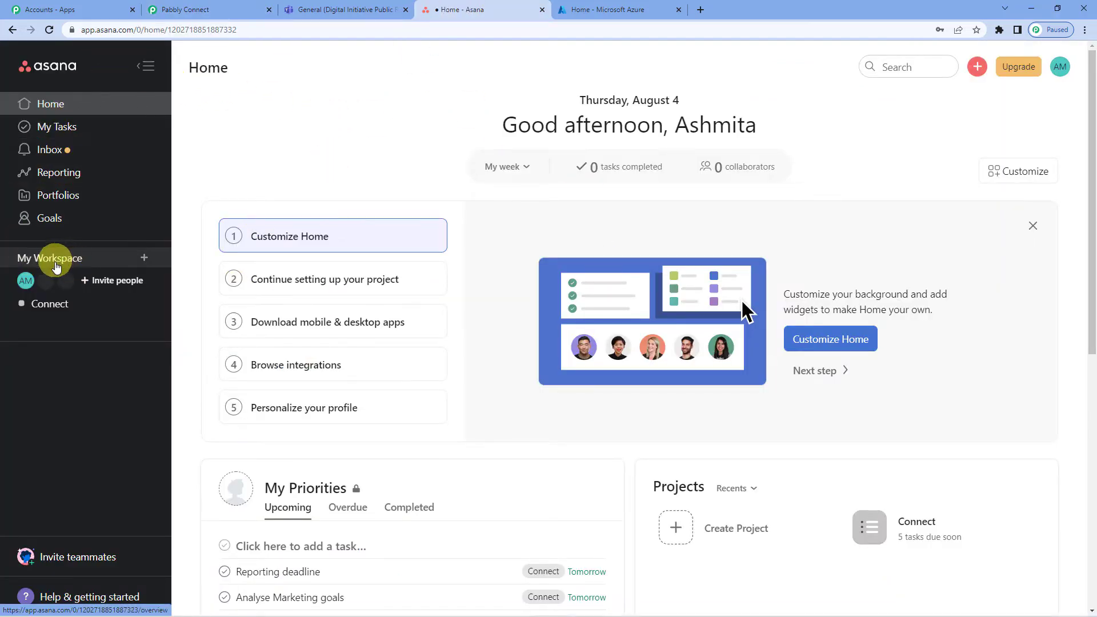
pyautogui.click(62, 309)
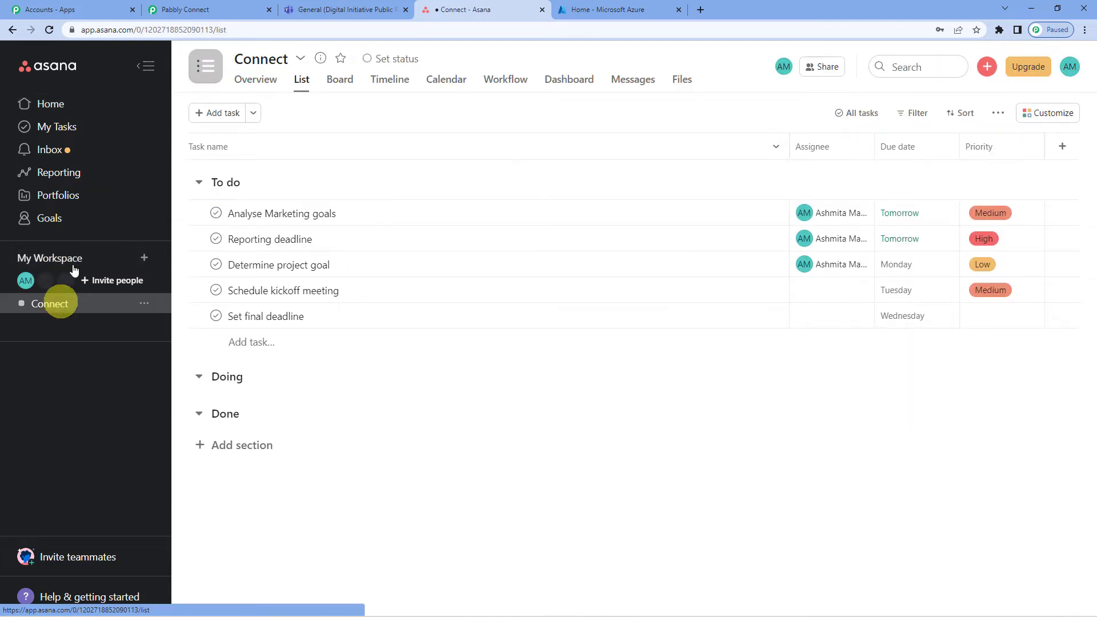
pyautogui.click(186, 10)
pyautogui.click(362, 448)
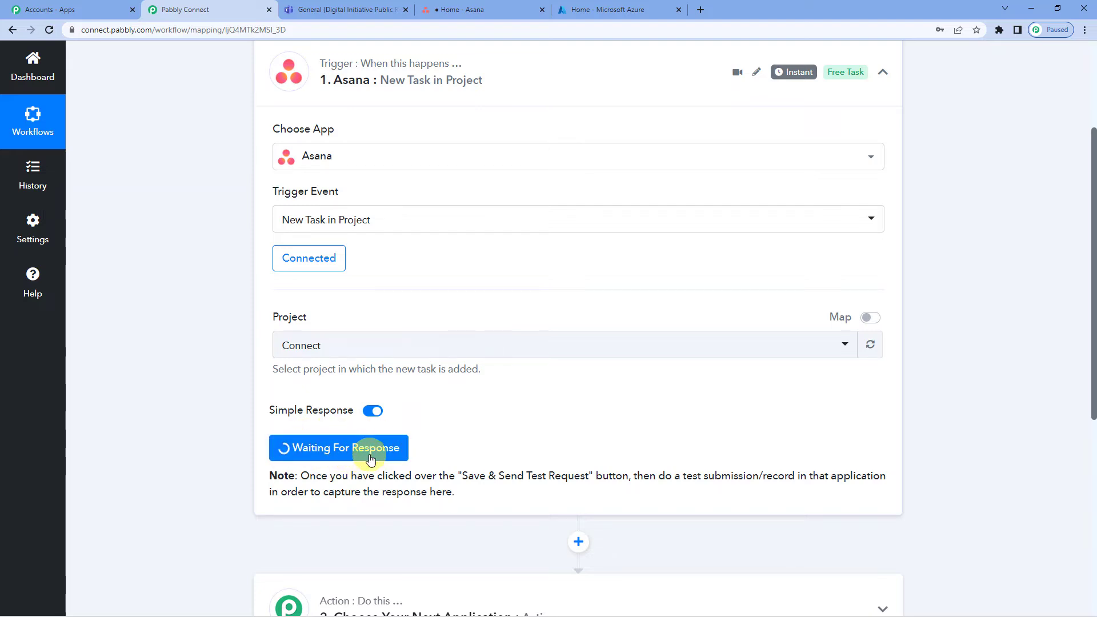
# Switch to Asana and add a task named "Check SEO Strategy" to the Connect project's To do section
pyautogui.click(463, 8)
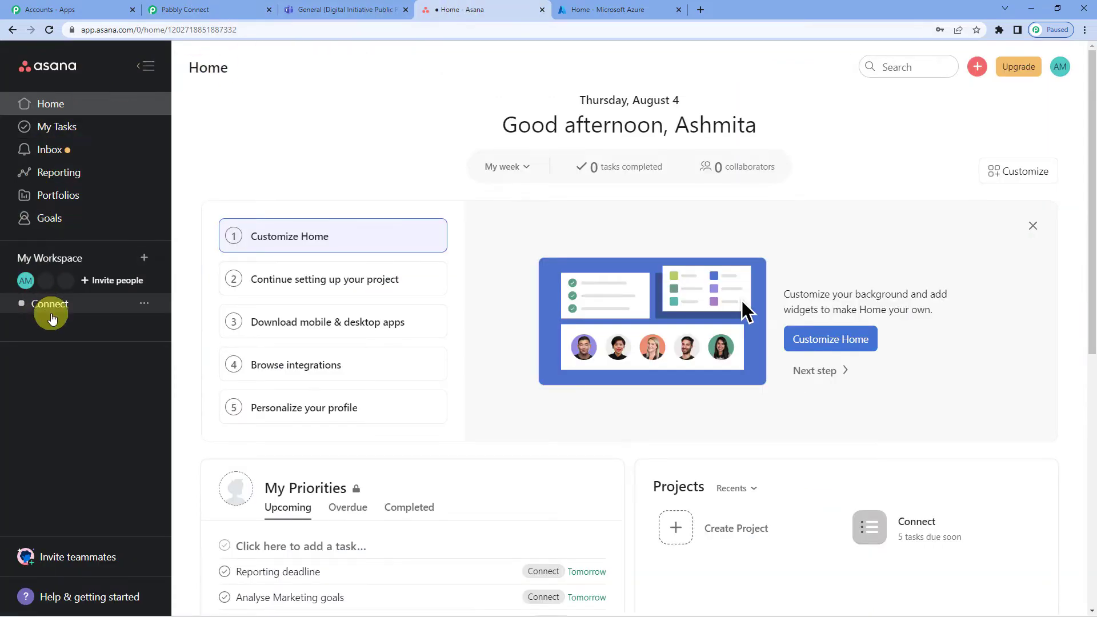
pyautogui.click(51, 307)
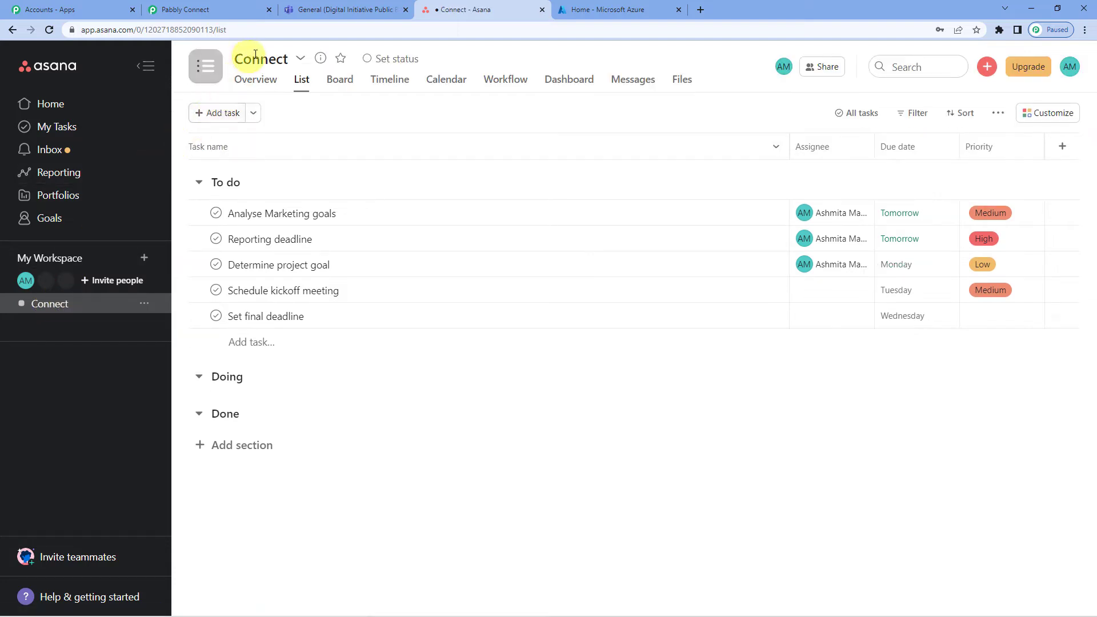
pyautogui.click(186, 9)
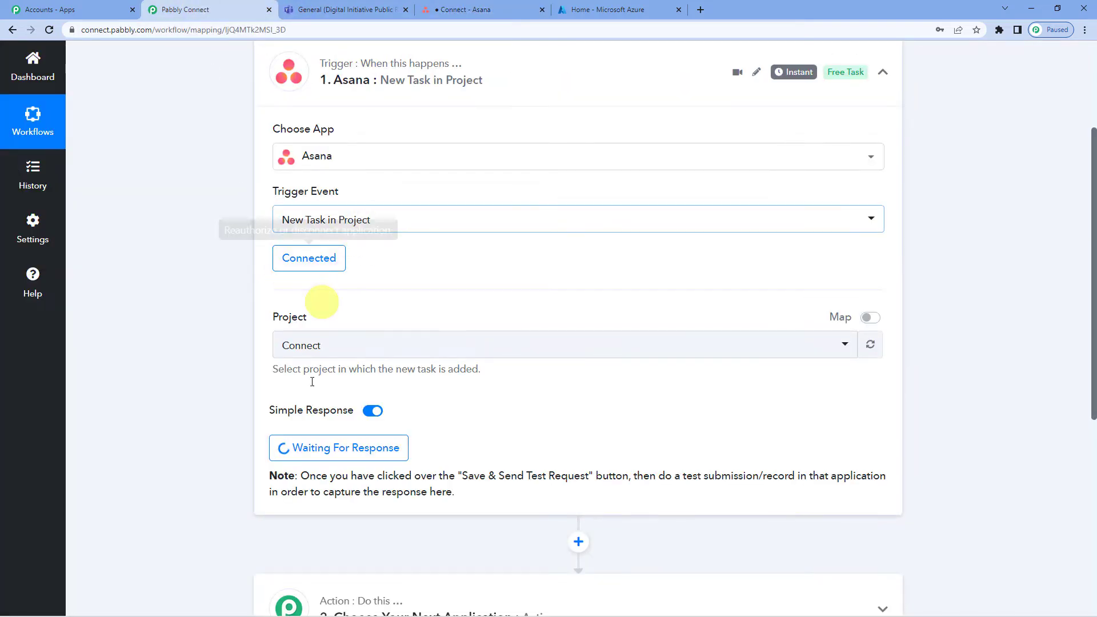
pyautogui.click(463, 7)
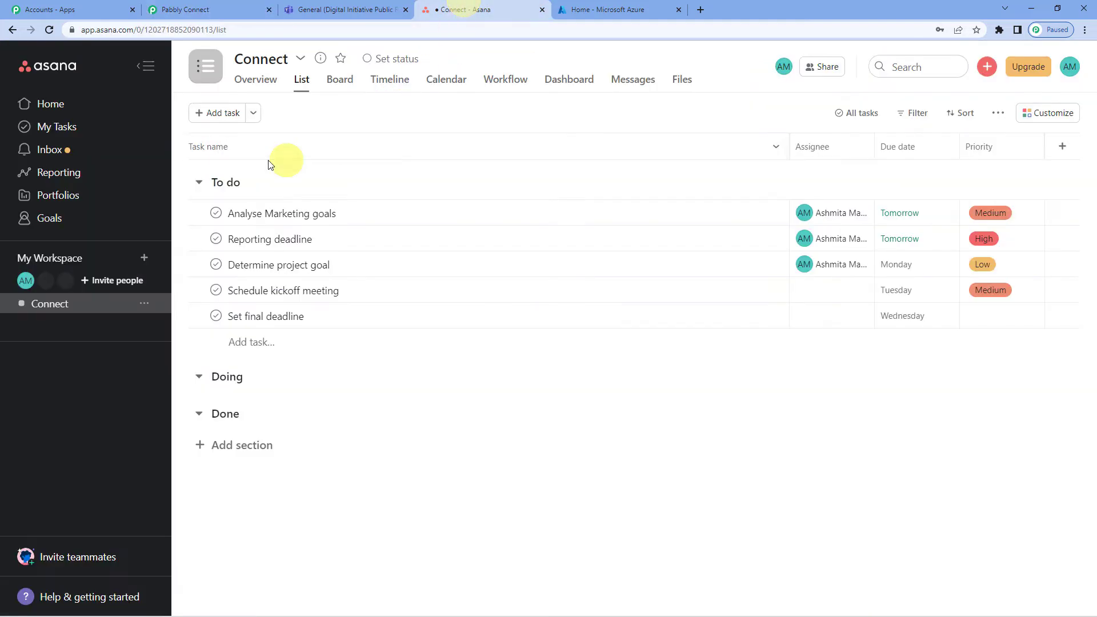
pyautogui.click(217, 114)
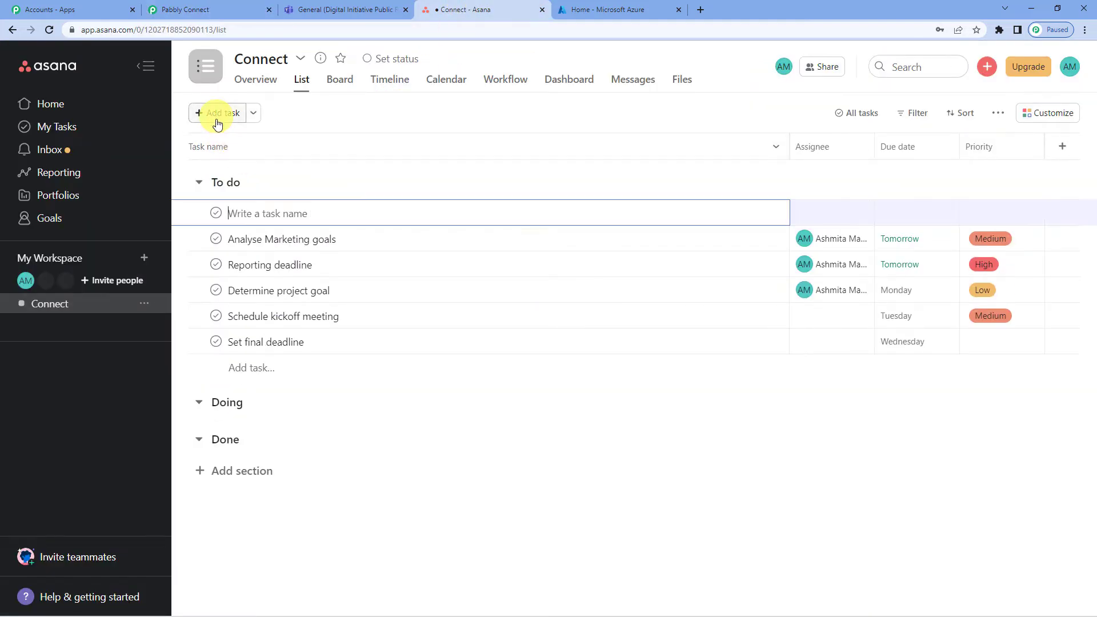
pyautogui.write('Check SEO Strat')
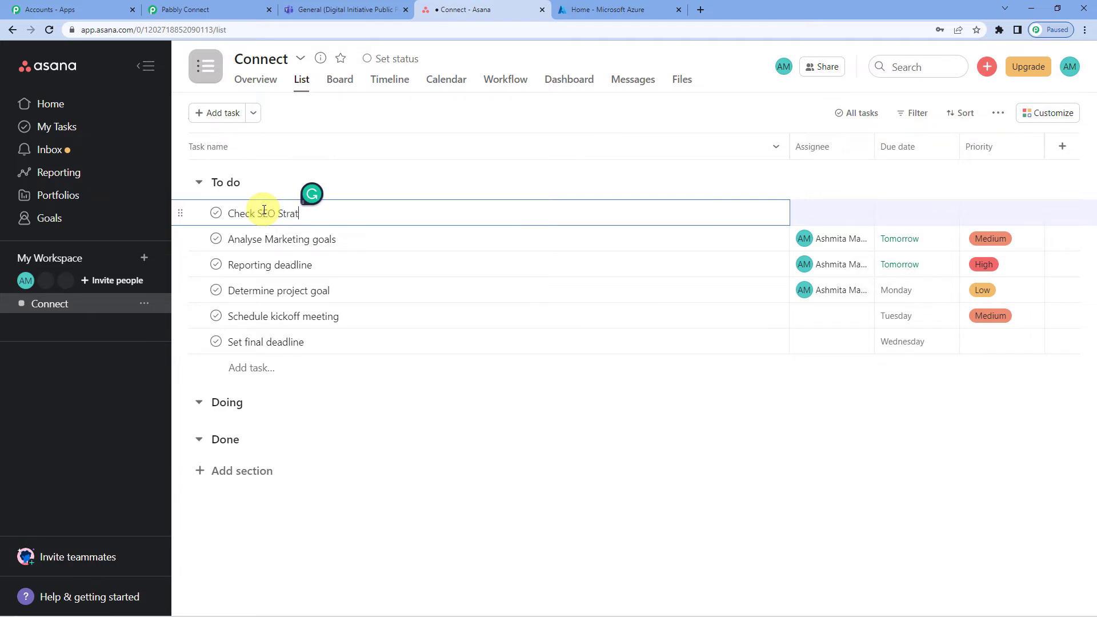
pyautogui.write('egy')
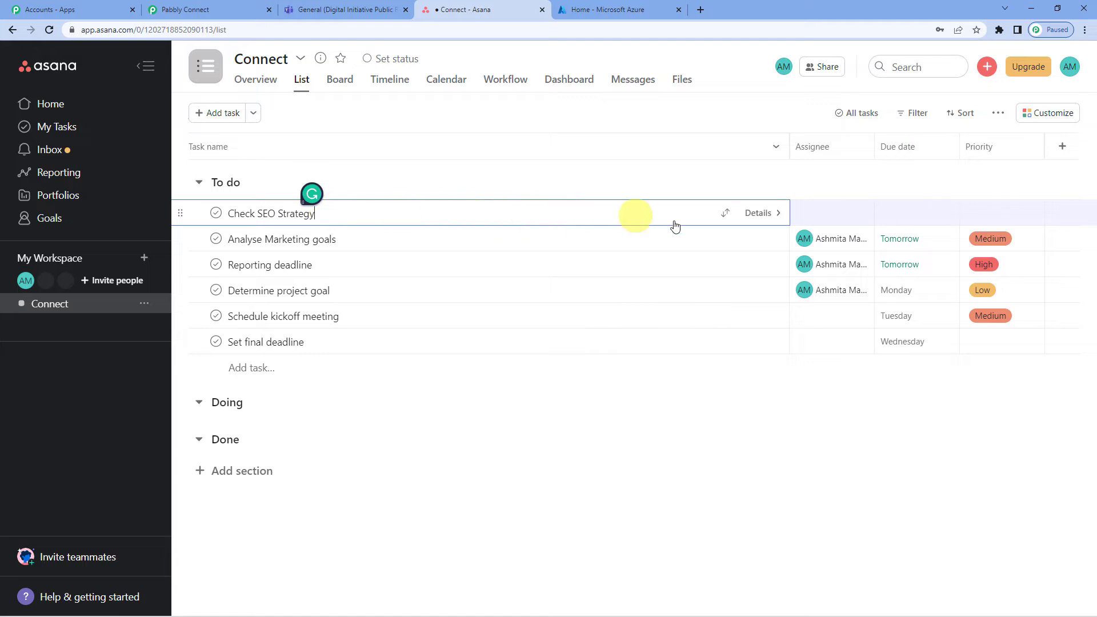
# Open the new task's details, assign it to the suggested workspace member and set its due date to 08/08/22
pyautogui.click(758, 214)
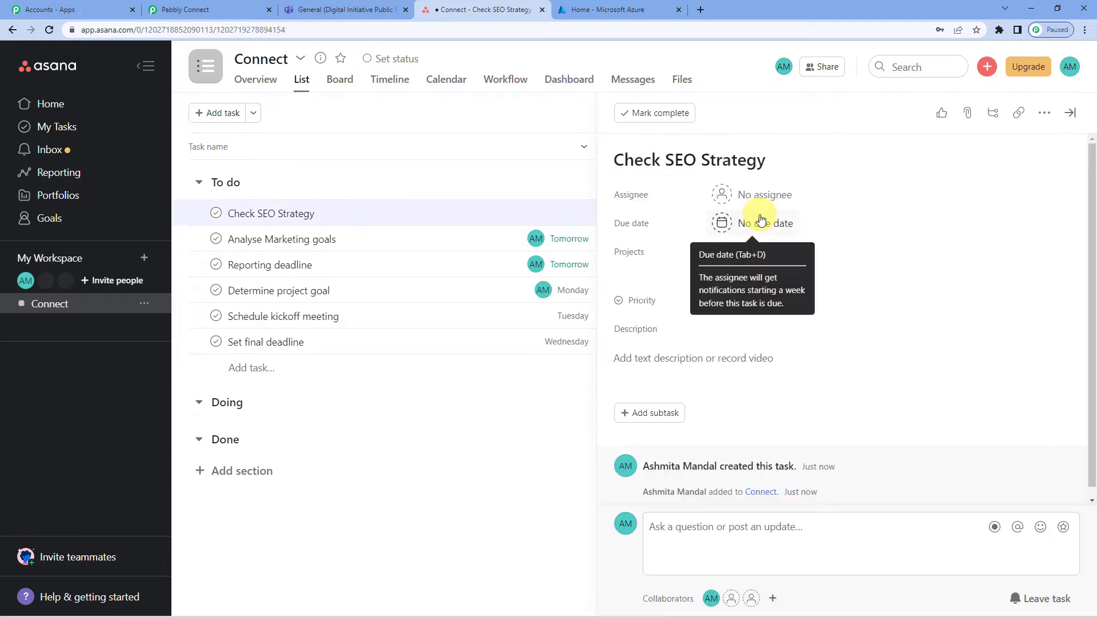
pyautogui.click(755, 195)
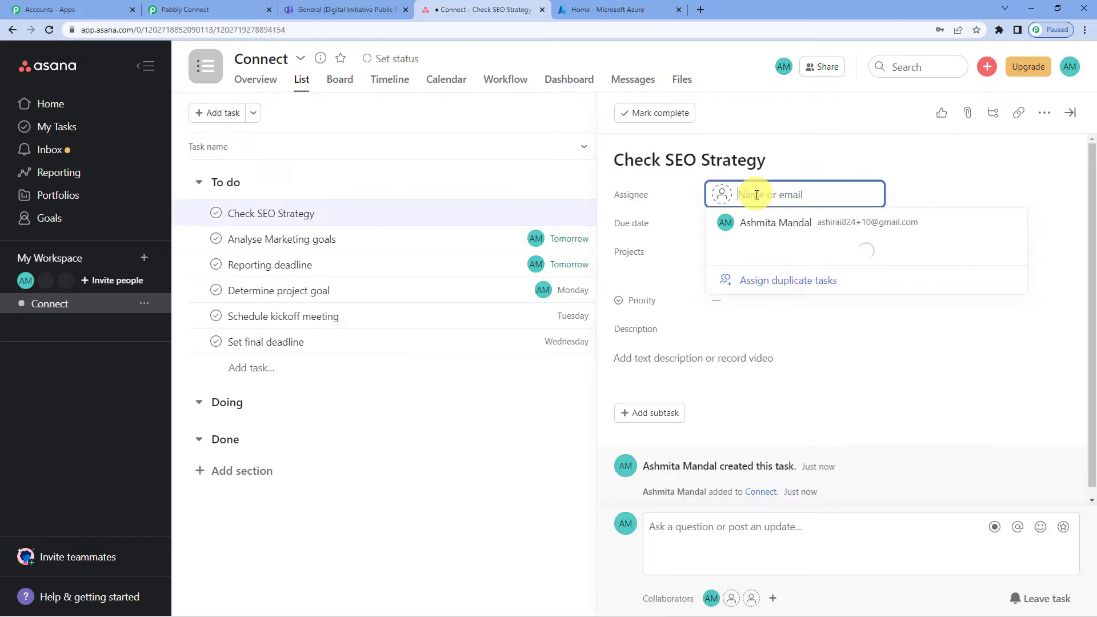
pyautogui.click(767, 222)
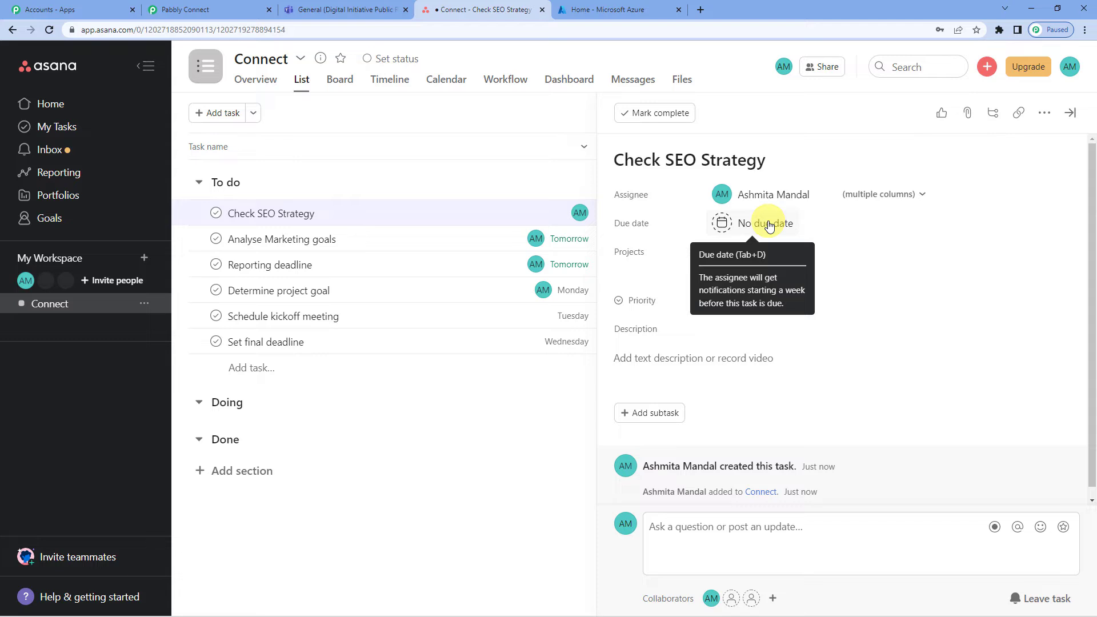
pyautogui.moveTo(765, 197)
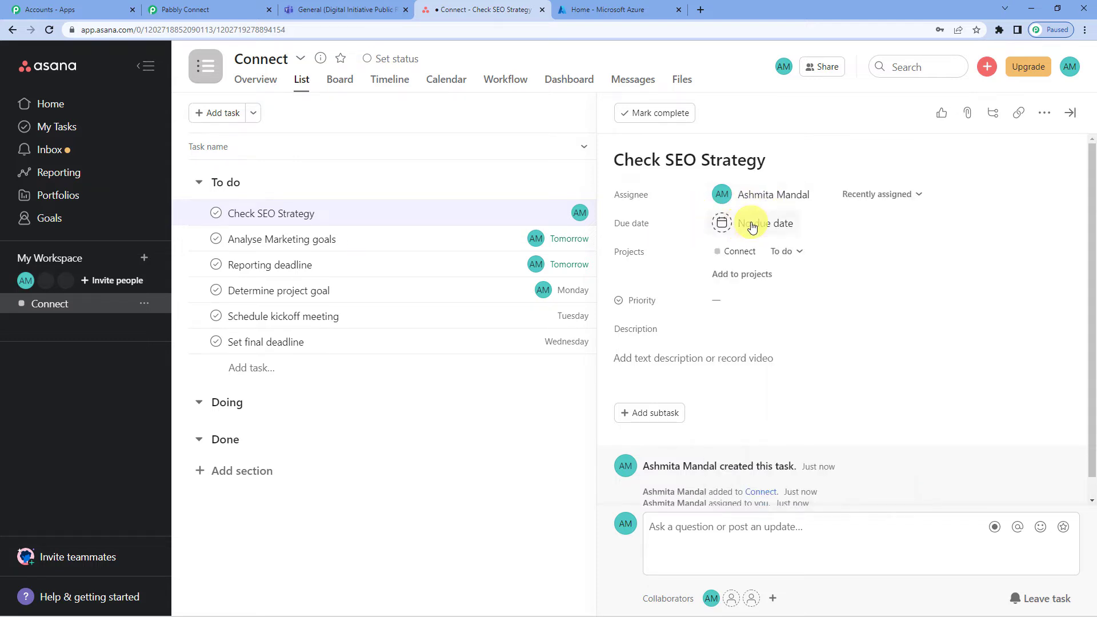
pyautogui.click(751, 223)
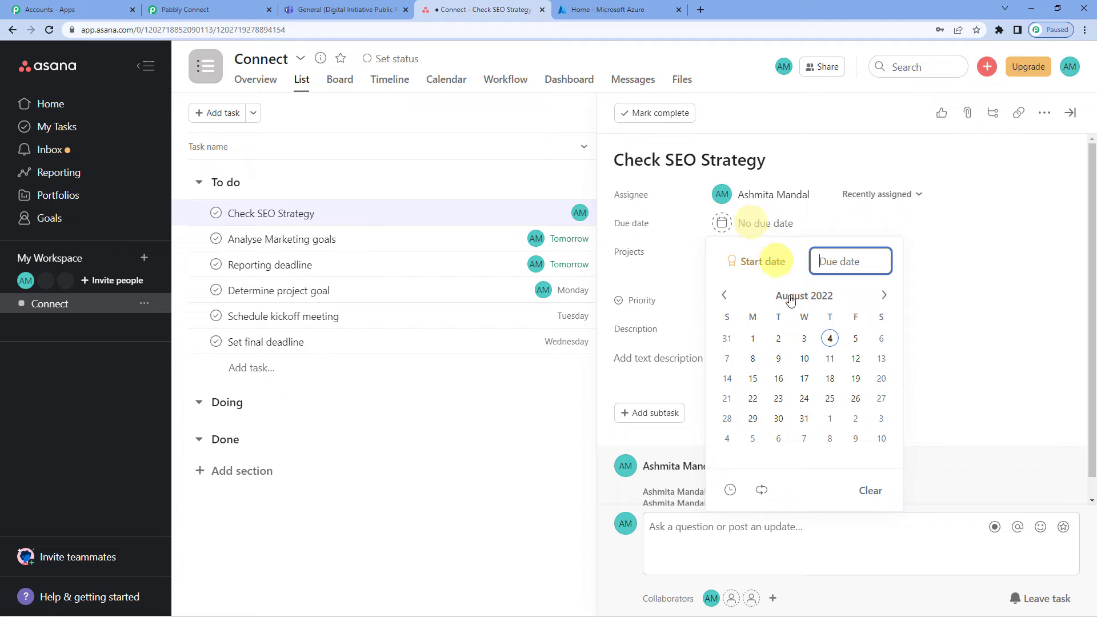
pyautogui.click(752, 358)
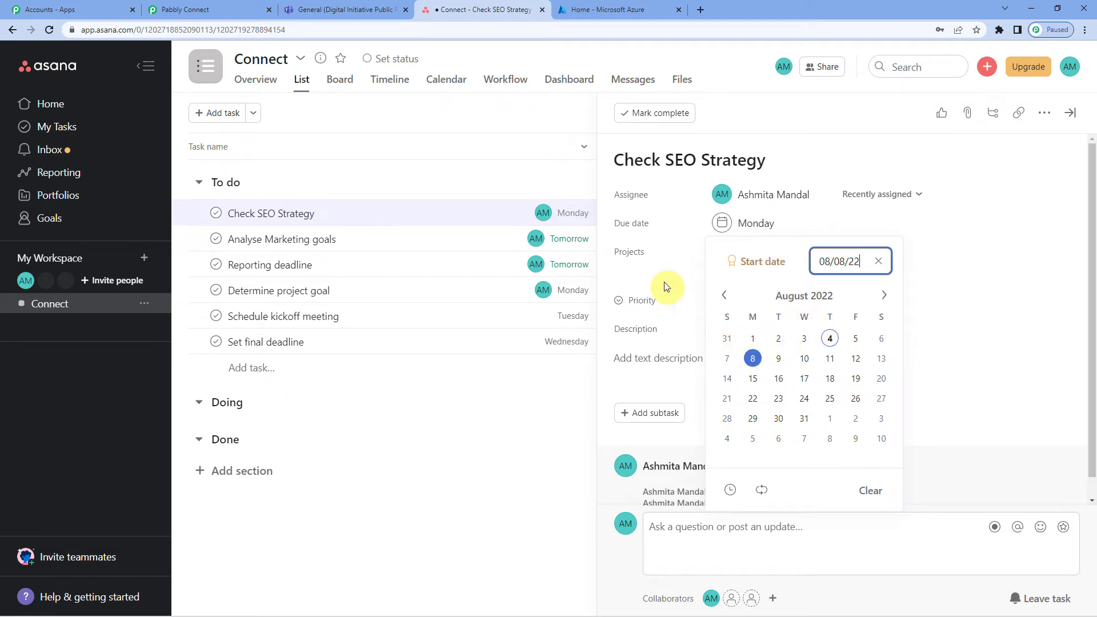
# Set the Check SEO Strategy task's priority to Medium
pyautogui.click(646, 302)
pyautogui.click(725, 302)
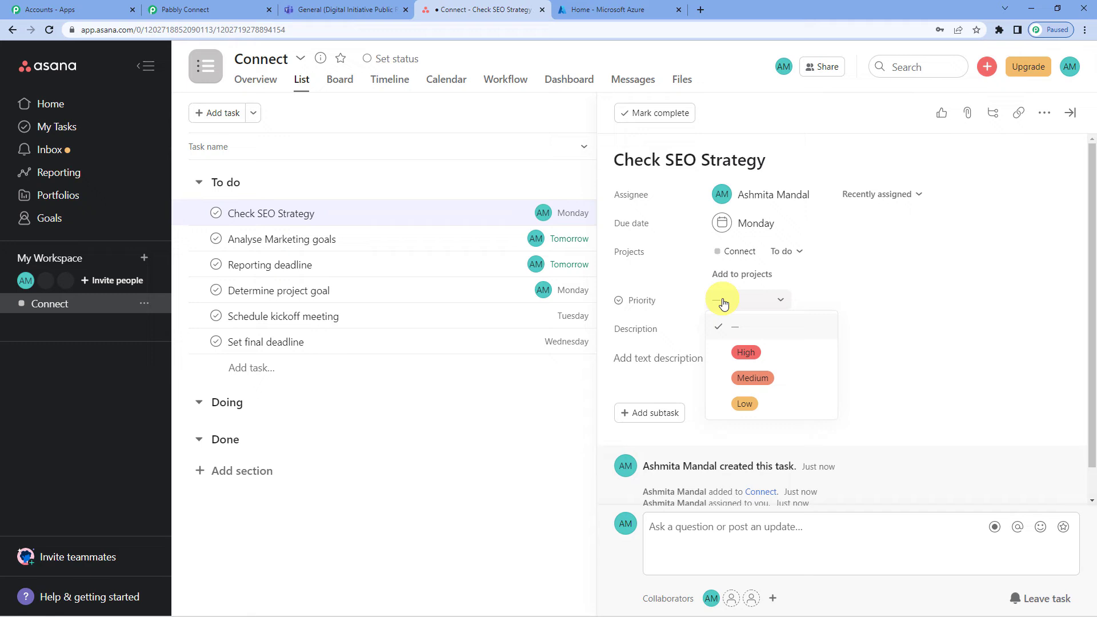
pyautogui.click(750, 372)
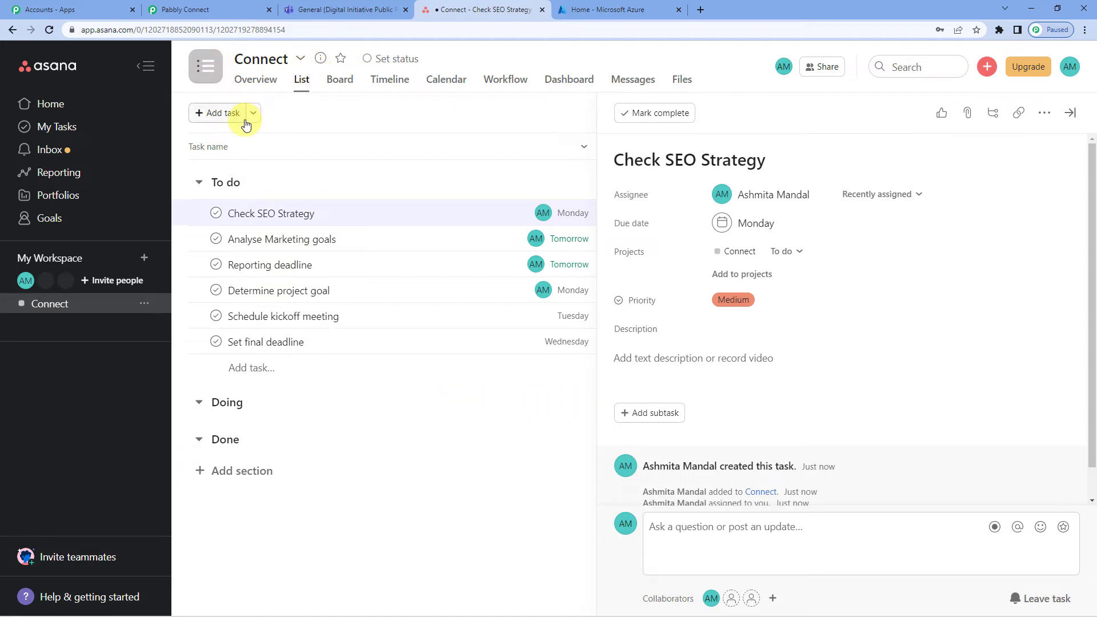
# Switch to Pabbly Connect and examine the trigger's received response for the new task's assignee, project, section and name
pyautogui.click(221, 13)
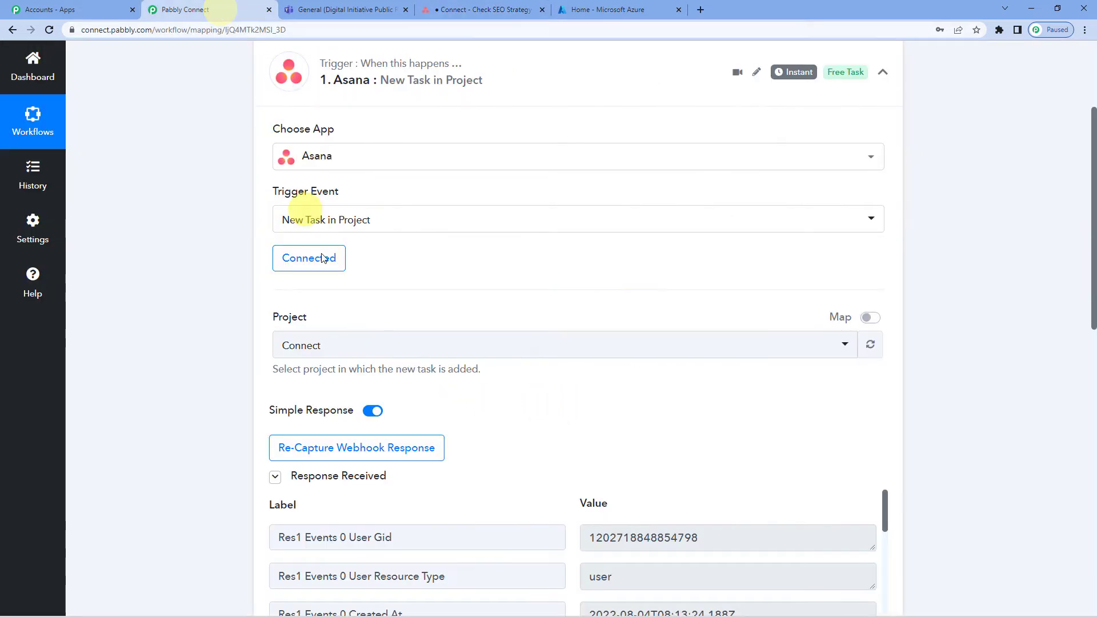
pyautogui.scroll(-4, 549, 340)
pyautogui.scroll(-2, 547, 343)
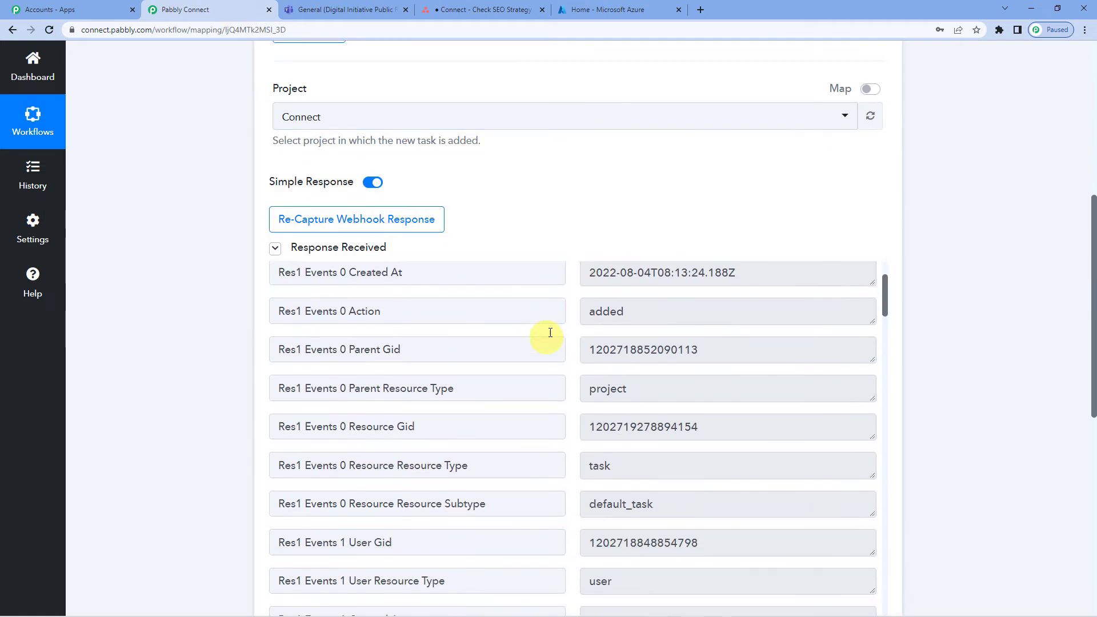
pyautogui.scroll(-2, 571, 207)
pyautogui.scroll(-4, 626, 318)
pyautogui.scroll(-10, 626, 318)
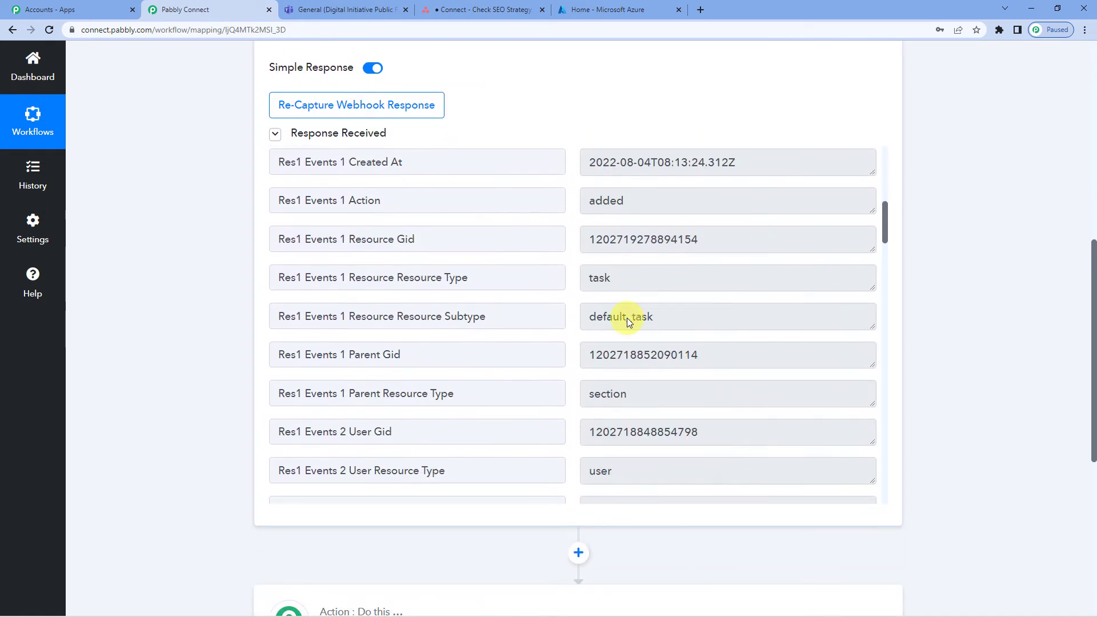
pyautogui.scroll(-8, 629, 322)
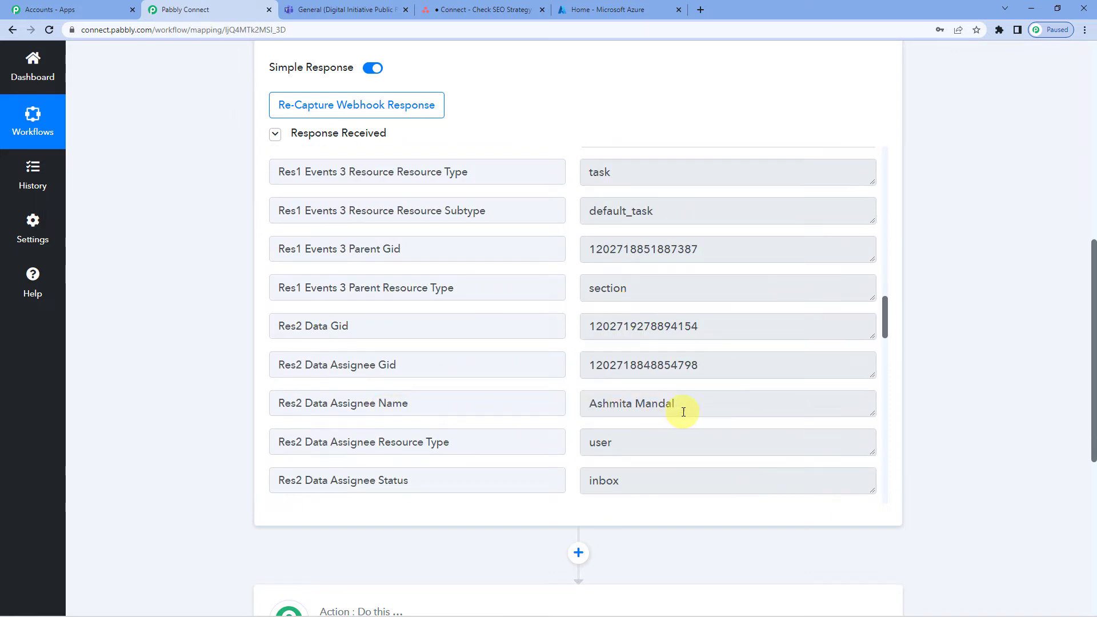
pyautogui.scroll(-4, 683, 412)
pyautogui.scroll(-10, 683, 412)
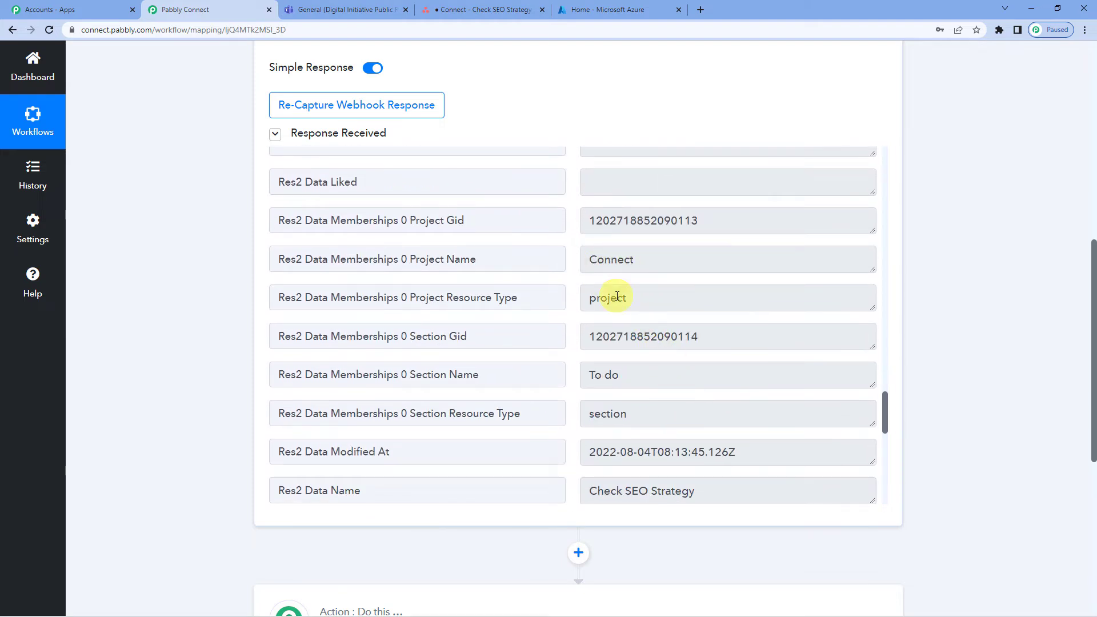
pyautogui.scroll(-2, 617, 295)
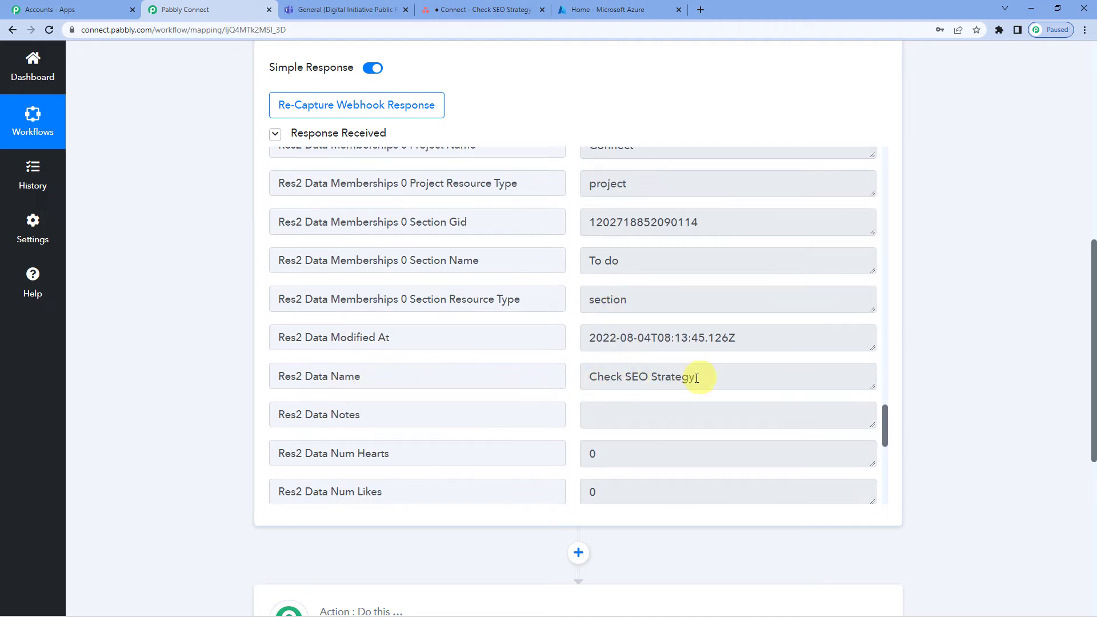
pyautogui.scroll(1, 177, 366)
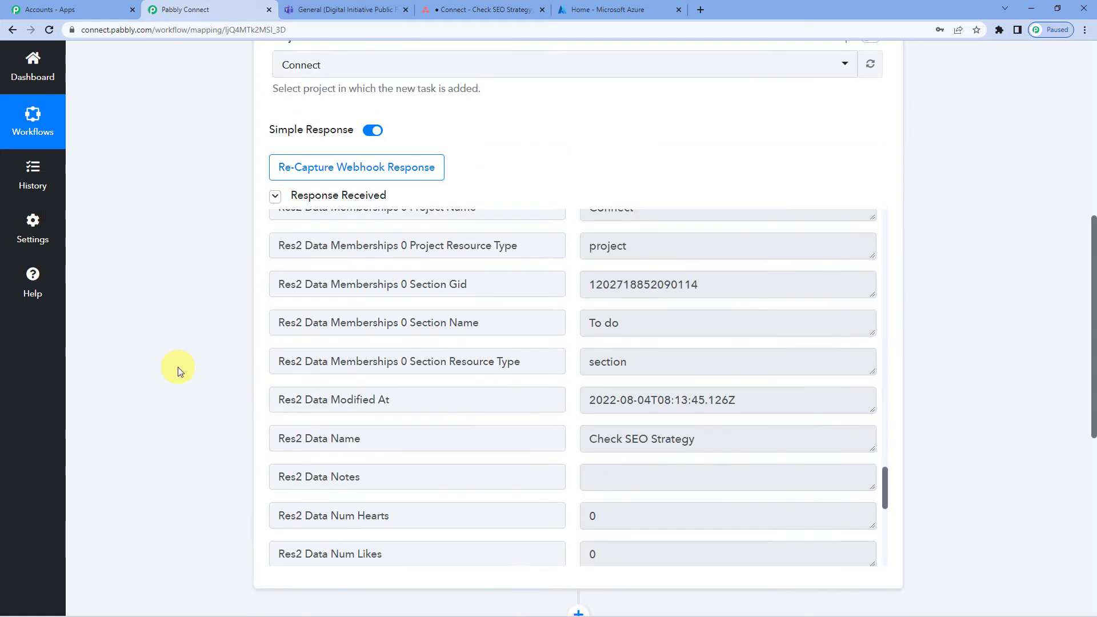
pyautogui.scroll(5, 177, 367)
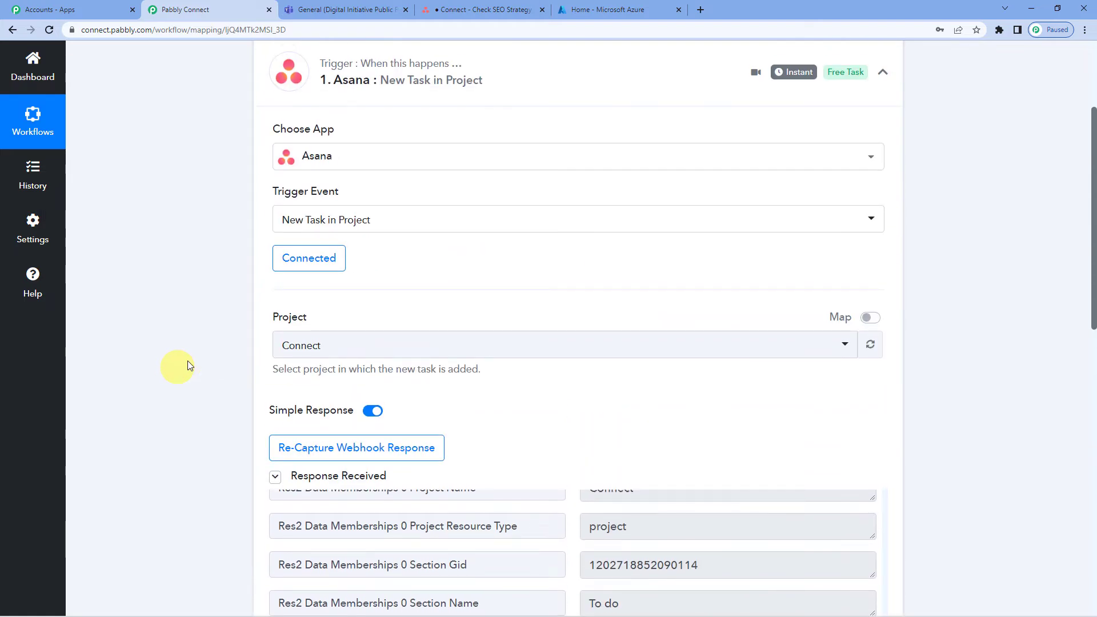
# Open the workflow's second step, search the apps for "micr" and choose Microsoft Teams as the action app
pyautogui.scroll(-7, 224, 345)
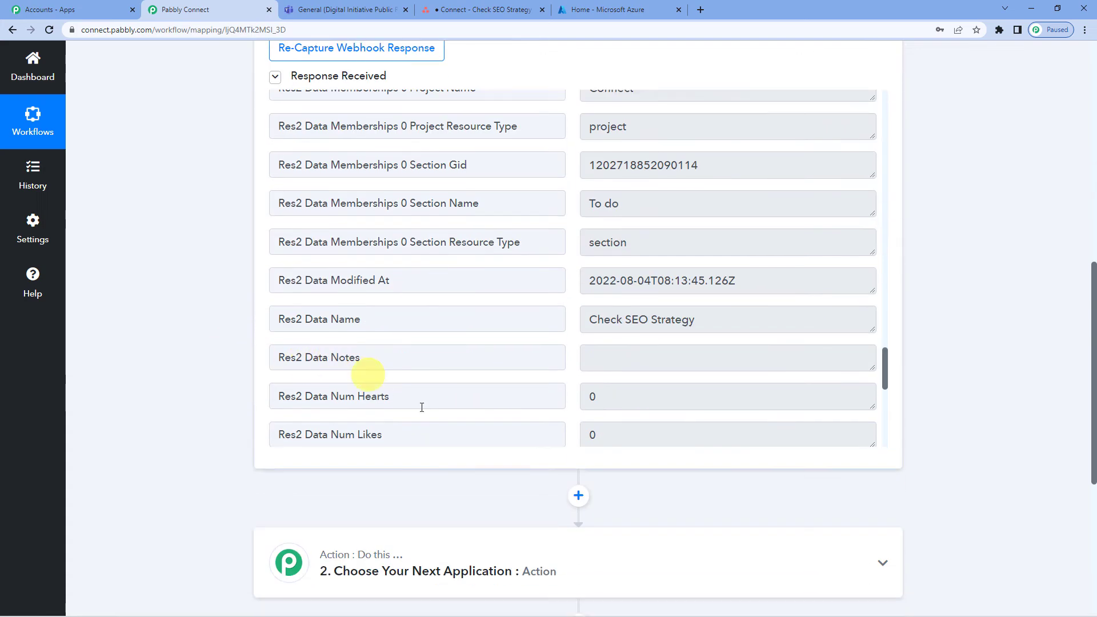
pyautogui.scroll(-3, 489, 421)
pyautogui.scroll(-3, 470, 520)
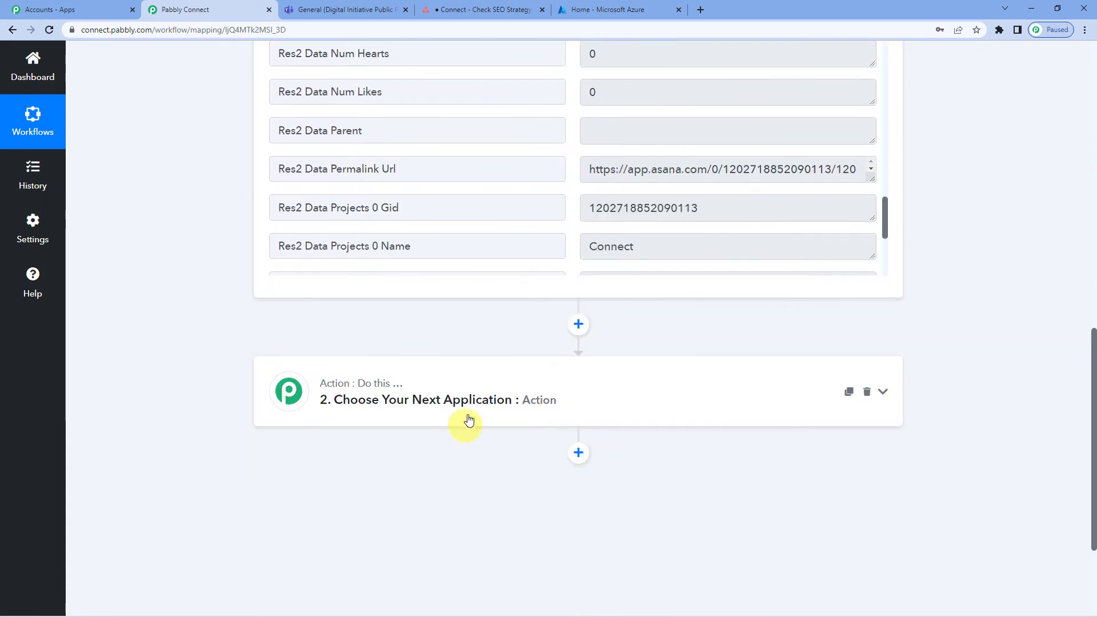
pyautogui.click(467, 409)
pyautogui.click(386, 472)
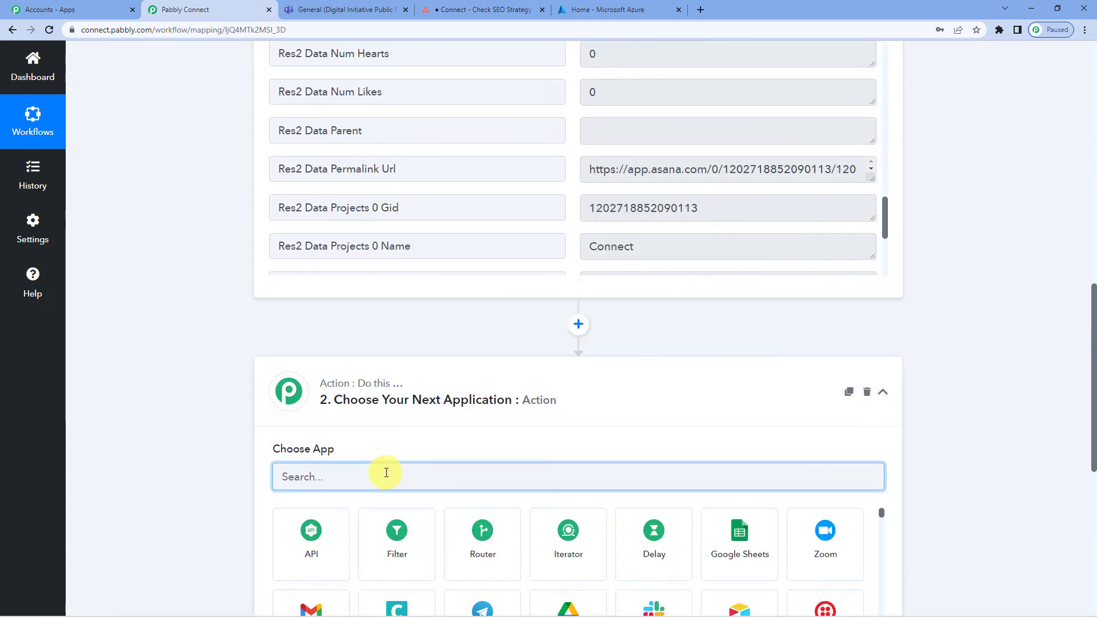
pyautogui.write('m')
pyautogui.press('BackSpace')
pyautogui.write('mid')
pyautogui.write('cr')
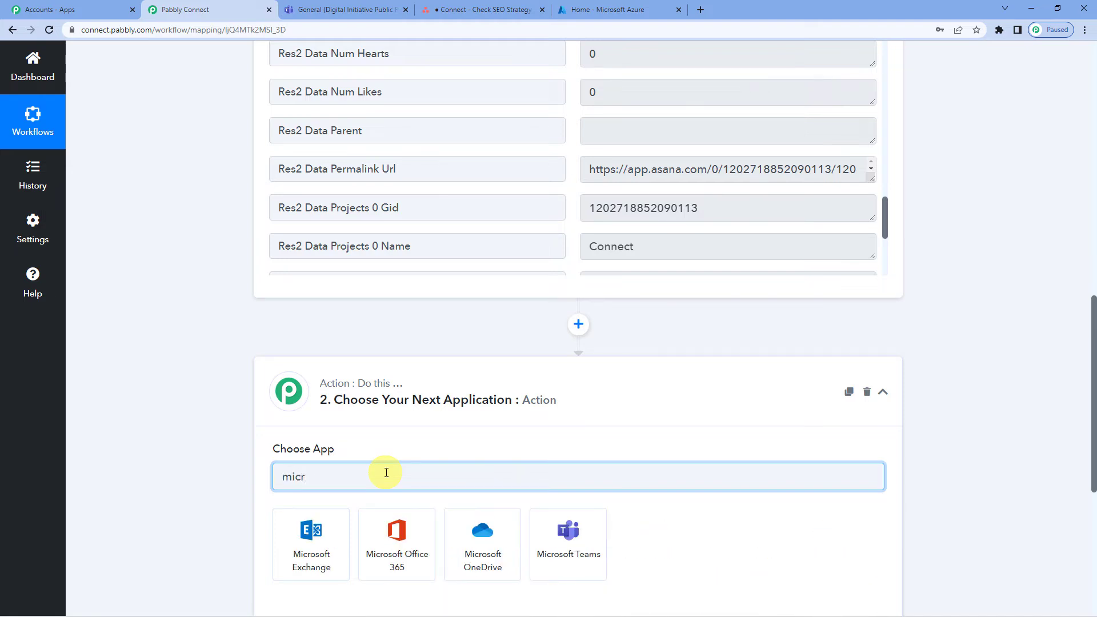
pyautogui.click(542, 537)
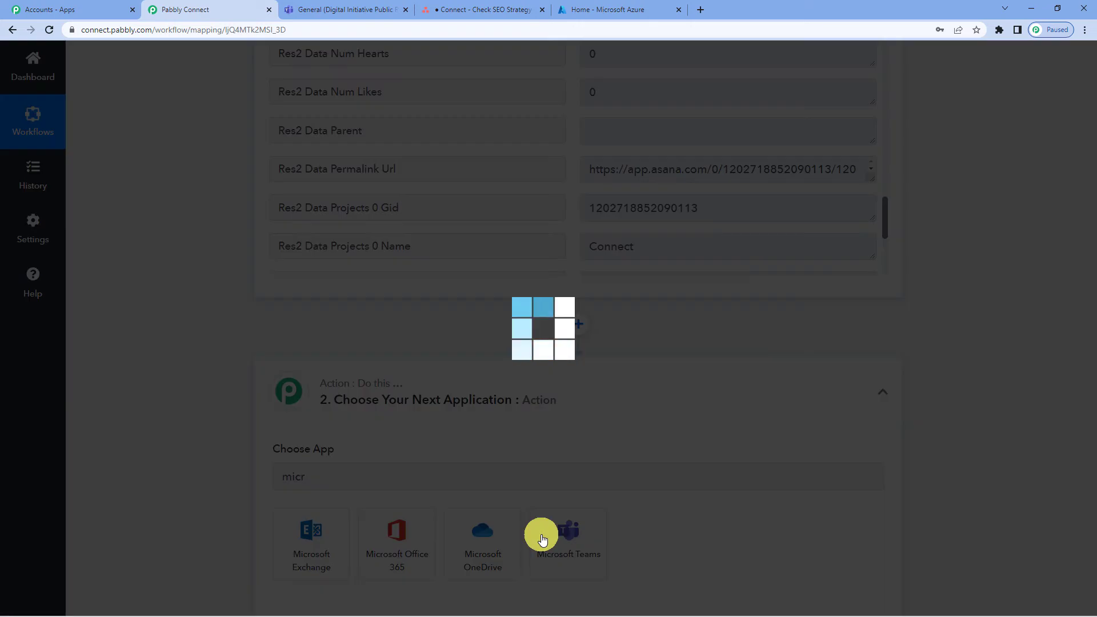
# Set the Microsoft Teams action event to Send Message in a Channel
pyautogui.scroll(-3, 479, 423)
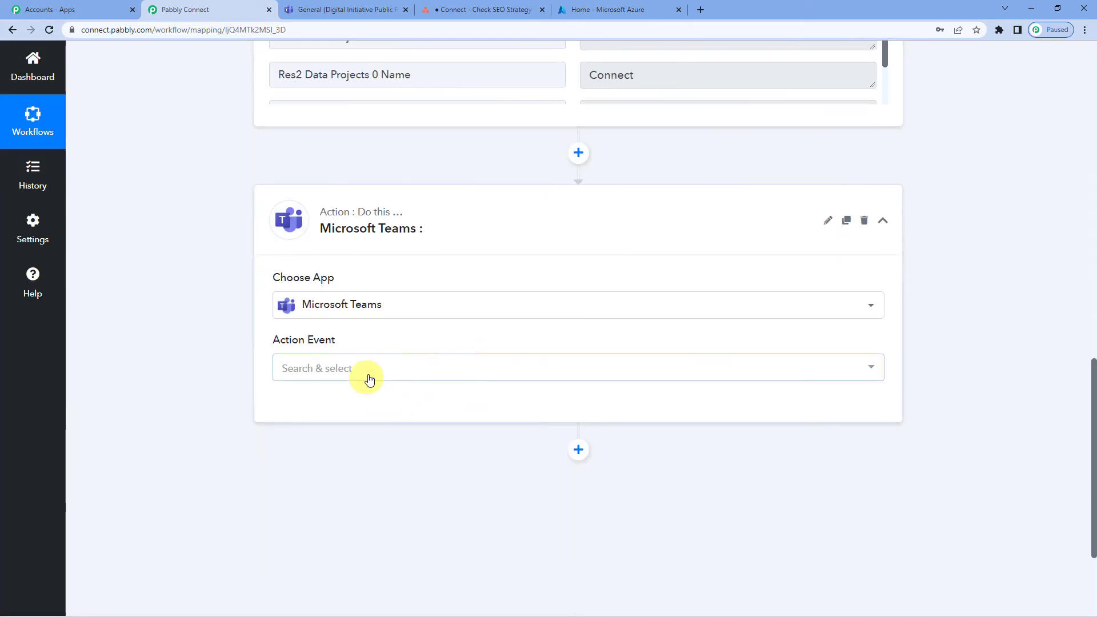
pyautogui.click(370, 371)
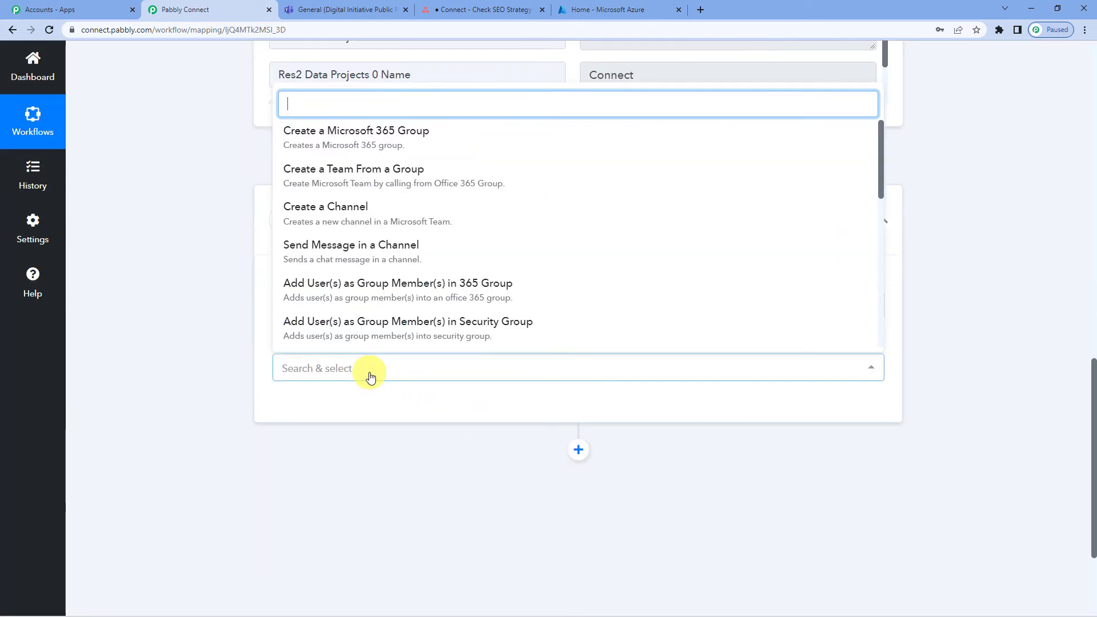
pyautogui.click(356, 261)
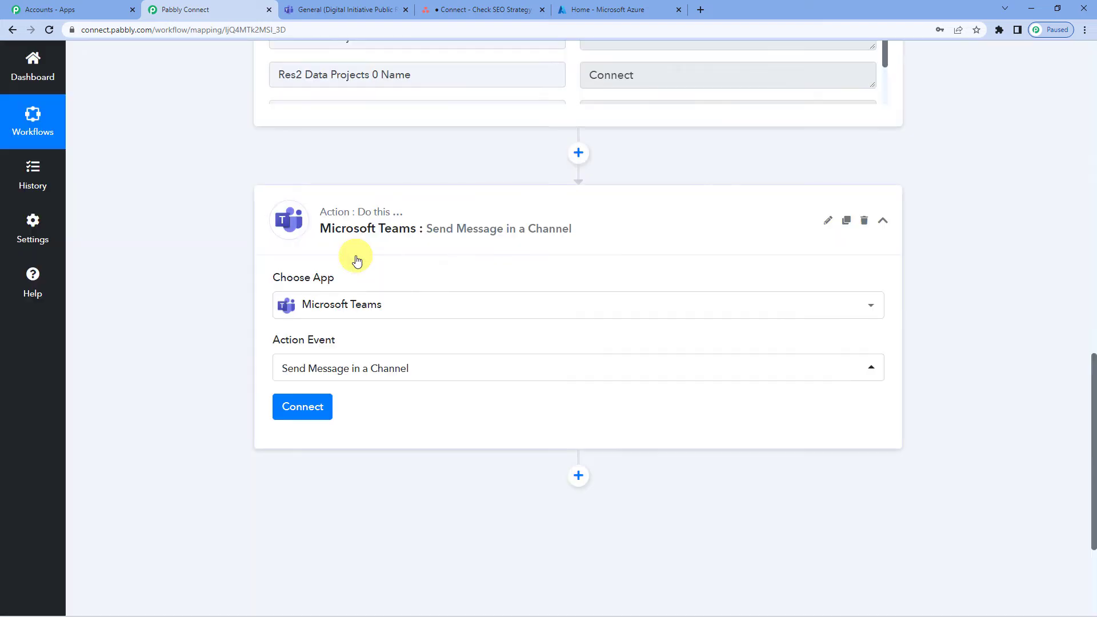
# Add a new Microsoft Teams connection, authorize it with the existing Microsoft account and accept the requested permissions
pyautogui.click(316, 406)
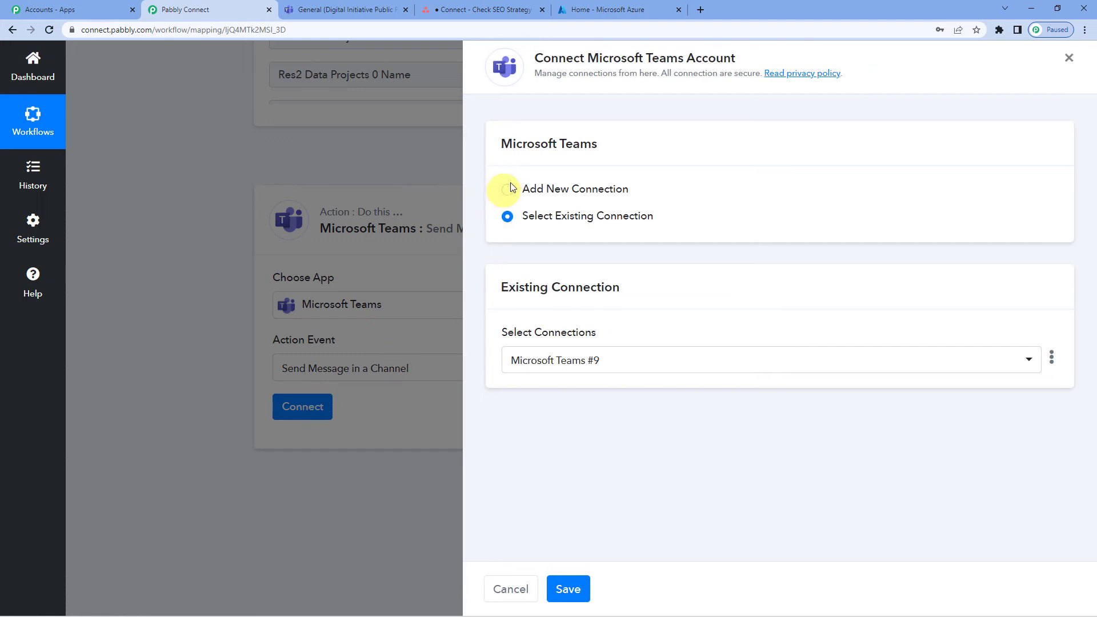
pyautogui.click(506, 189)
pyautogui.click(539, 352)
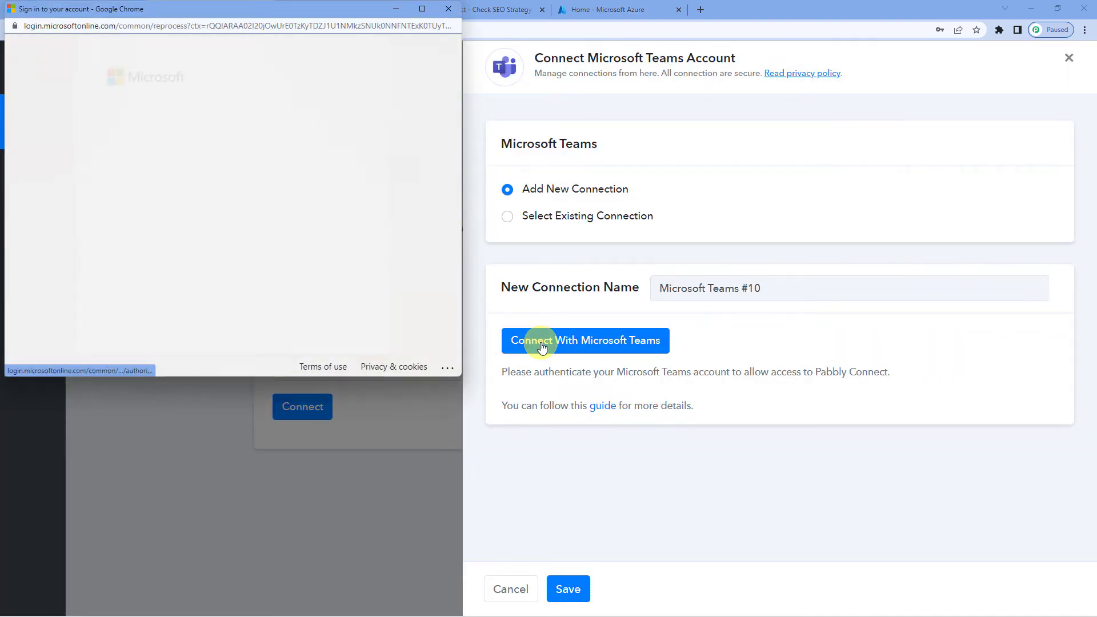
pyautogui.click(181, 226)
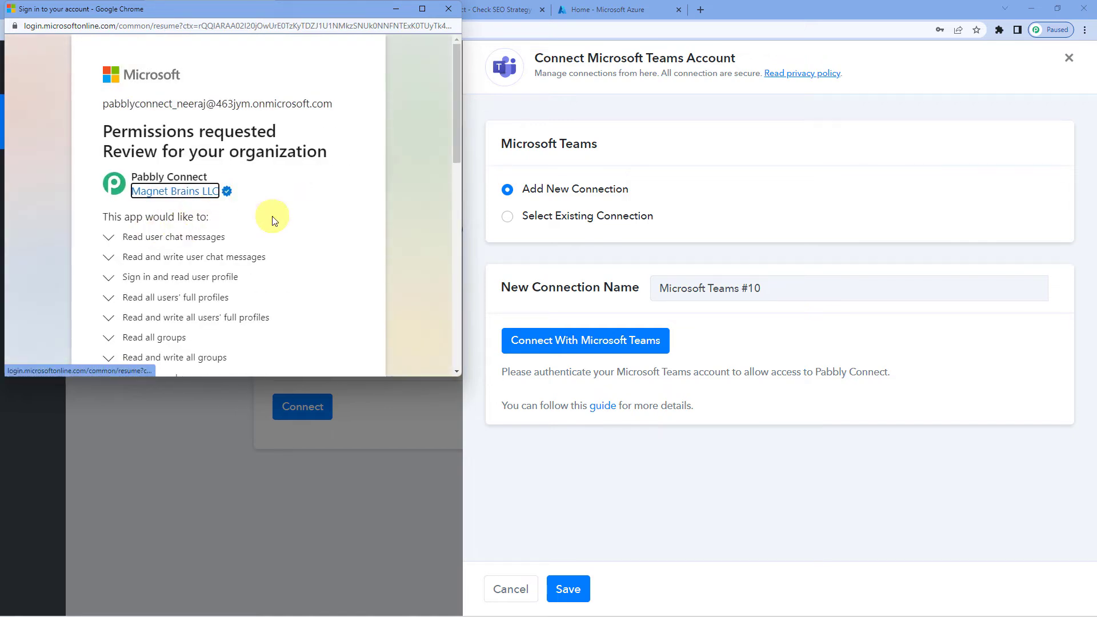
pyautogui.scroll(-3, 273, 220)
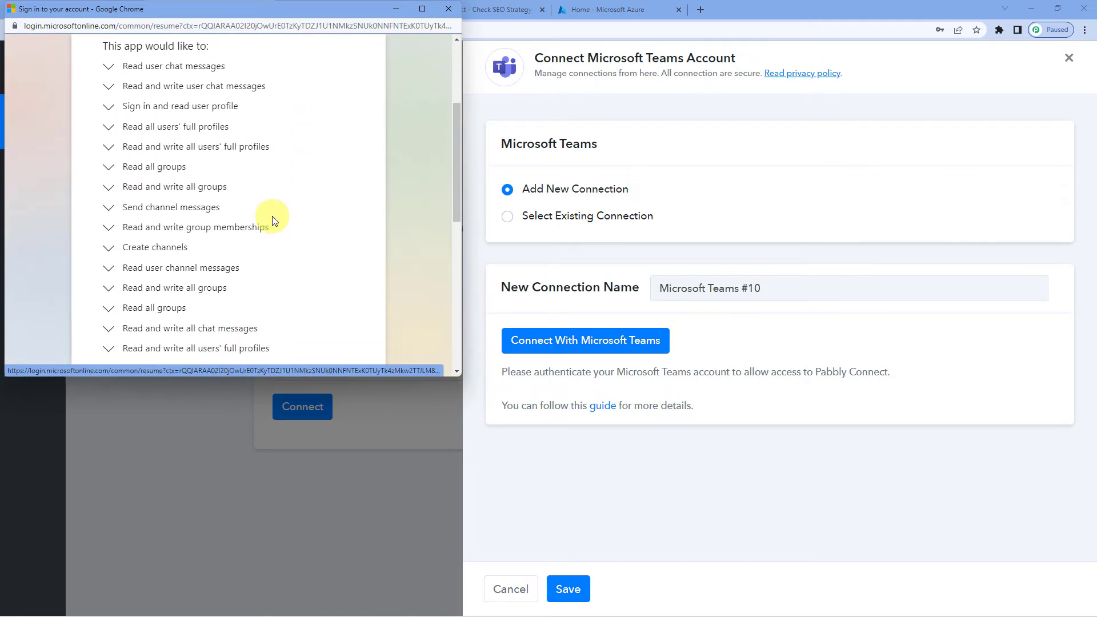
pyautogui.scroll(3, 273, 221)
pyautogui.scroll(-10, 273, 221)
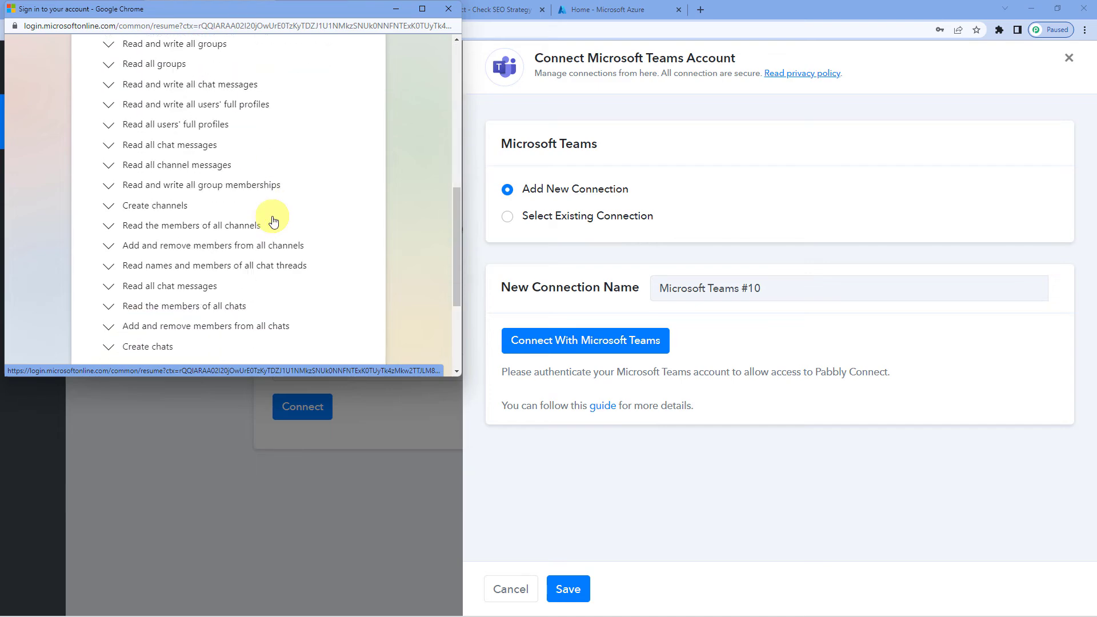
pyautogui.click(319, 316)
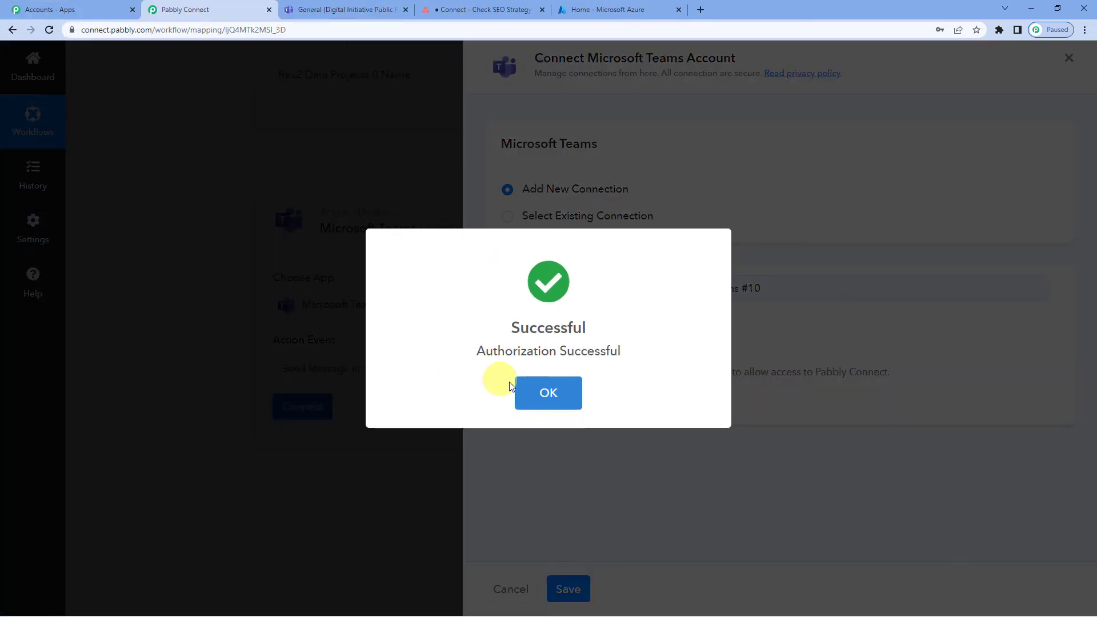
pyautogui.click(535, 391)
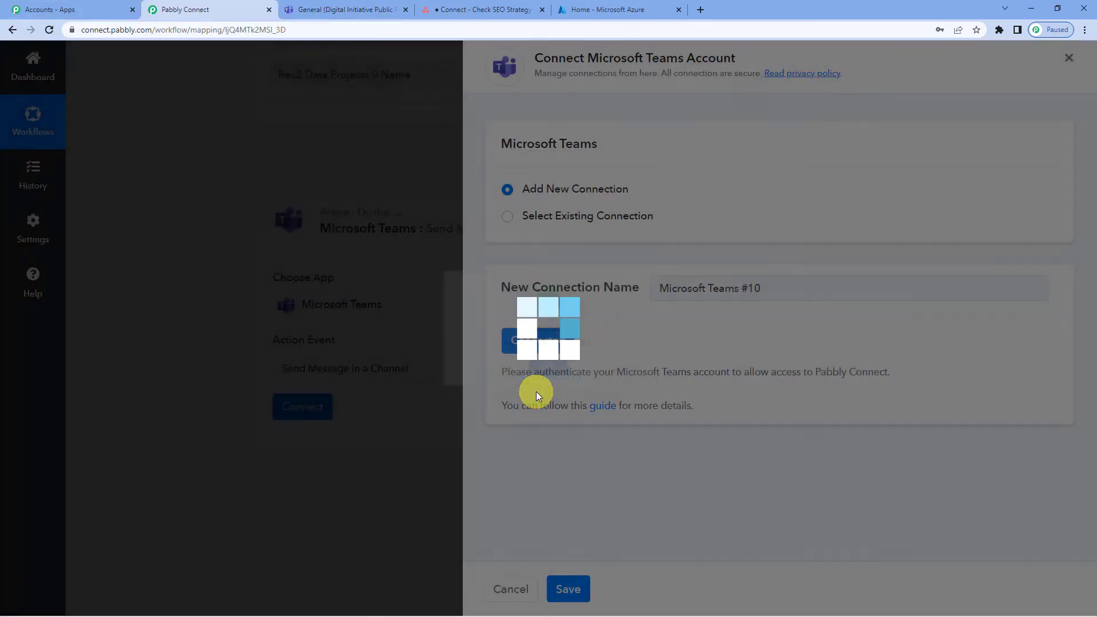
# Check the team list in Microsoft Teams, then return to Pabbly Connect and set the action's team to Digital Initiative Public Relations
pyautogui.scroll(-3, 478, 394)
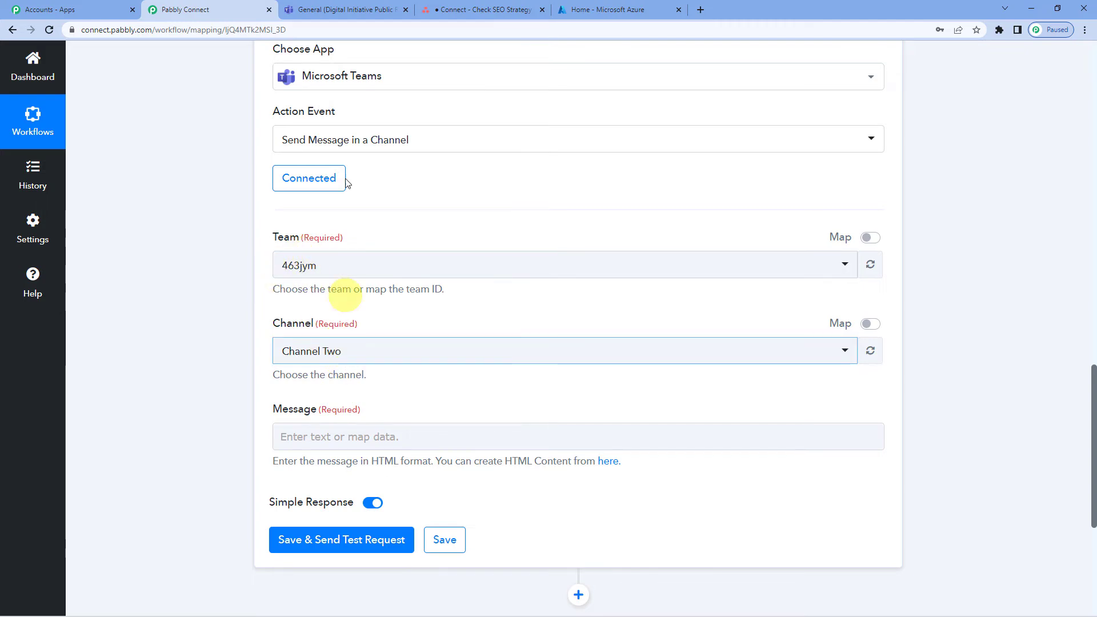
pyautogui.click(345, 9)
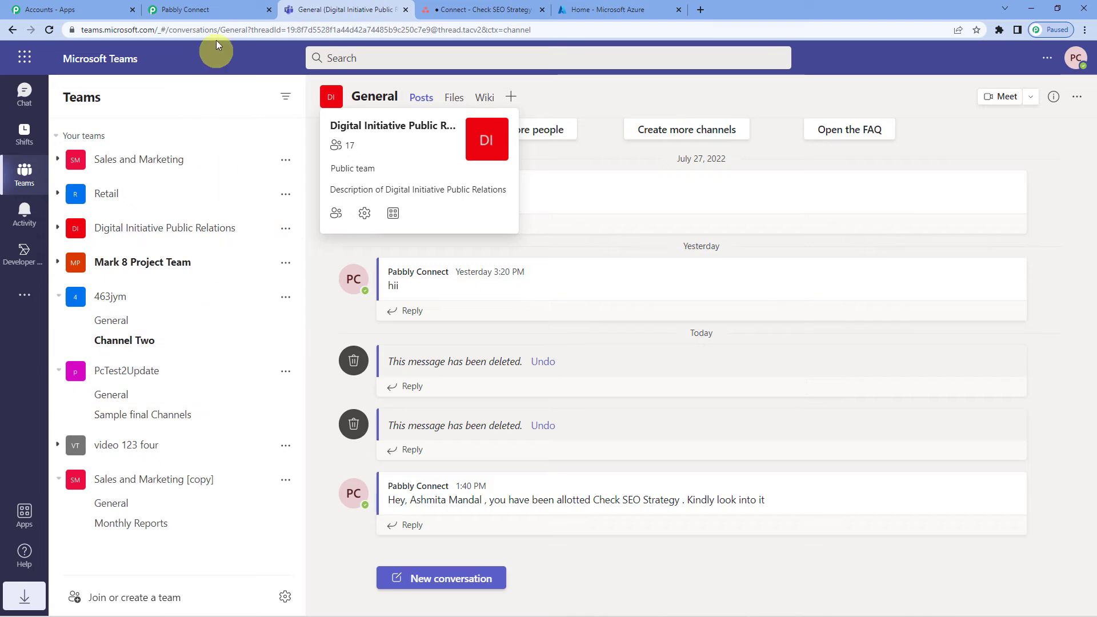
pyautogui.click(221, 5)
pyautogui.click(338, 268)
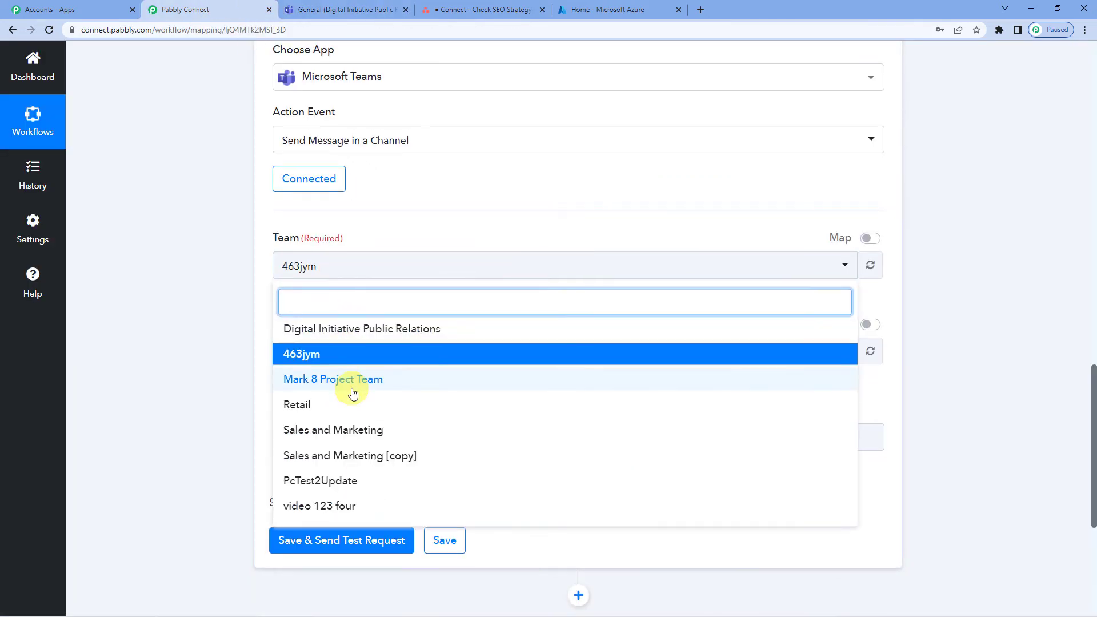
pyautogui.scroll(1, 353, 392)
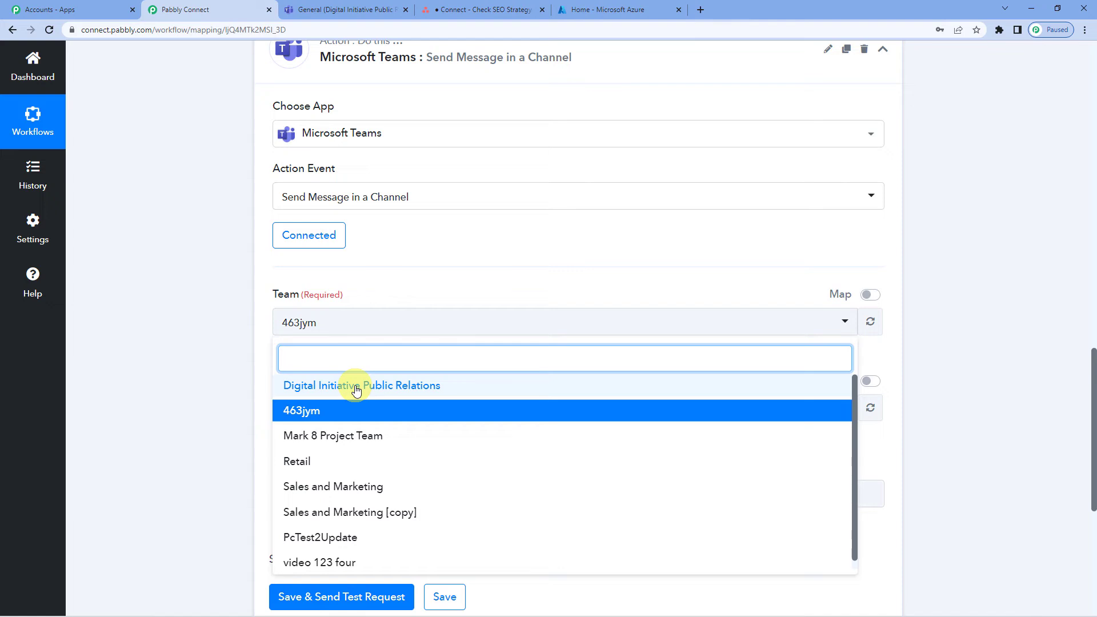
pyautogui.click(356, 387)
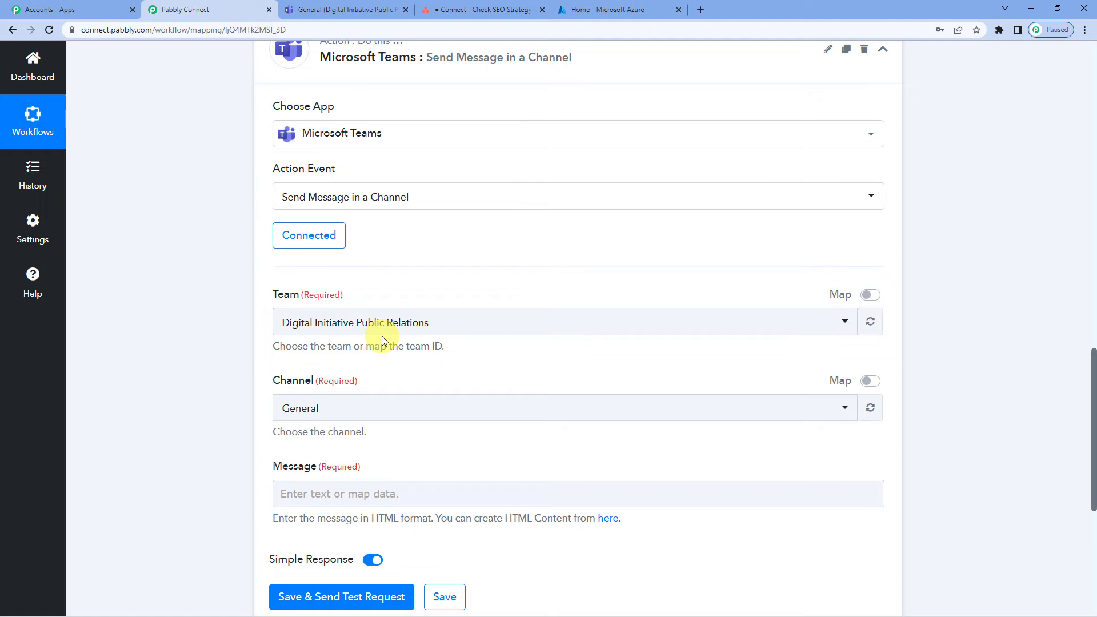
# Select General as the channel that receives the message
pyautogui.scroll(-1, 382, 336)
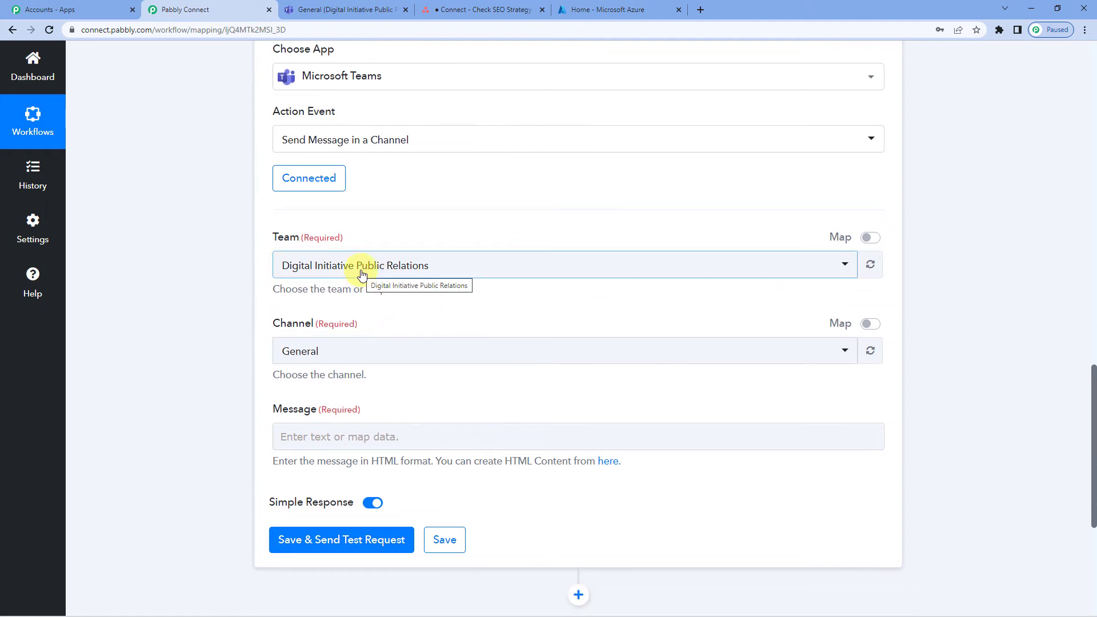
pyautogui.scroll(-1, 361, 274)
pyautogui.click(293, 301)
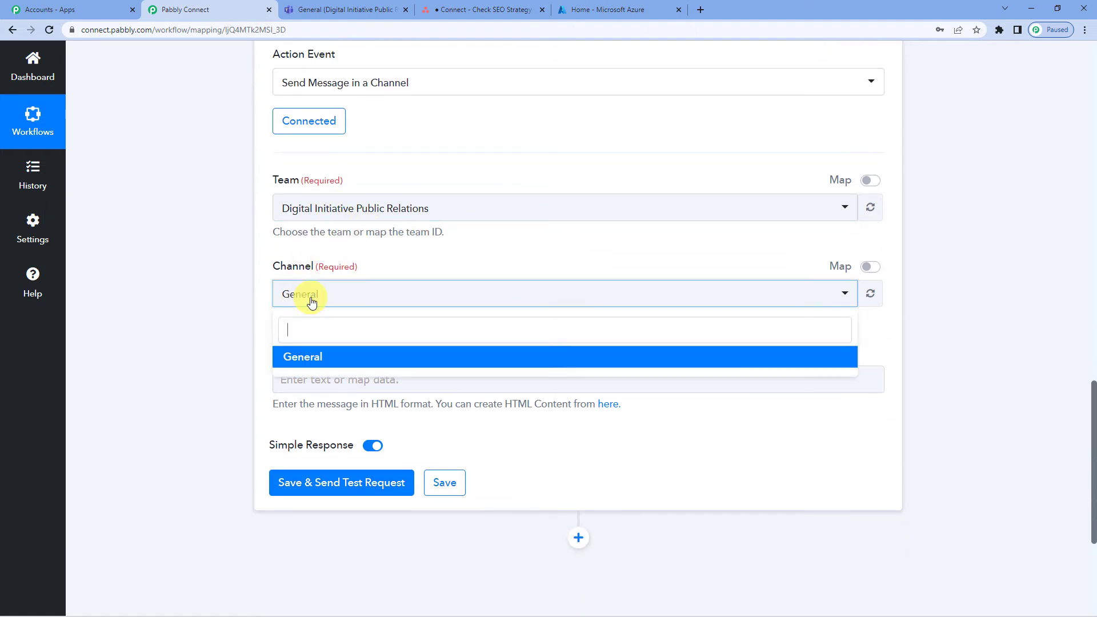
pyautogui.click(306, 352)
# Check the channels of the Digital Initiative Public Relations team in Microsoft Teams, then return to Pabbly Connect
pyautogui.click(350, 9)
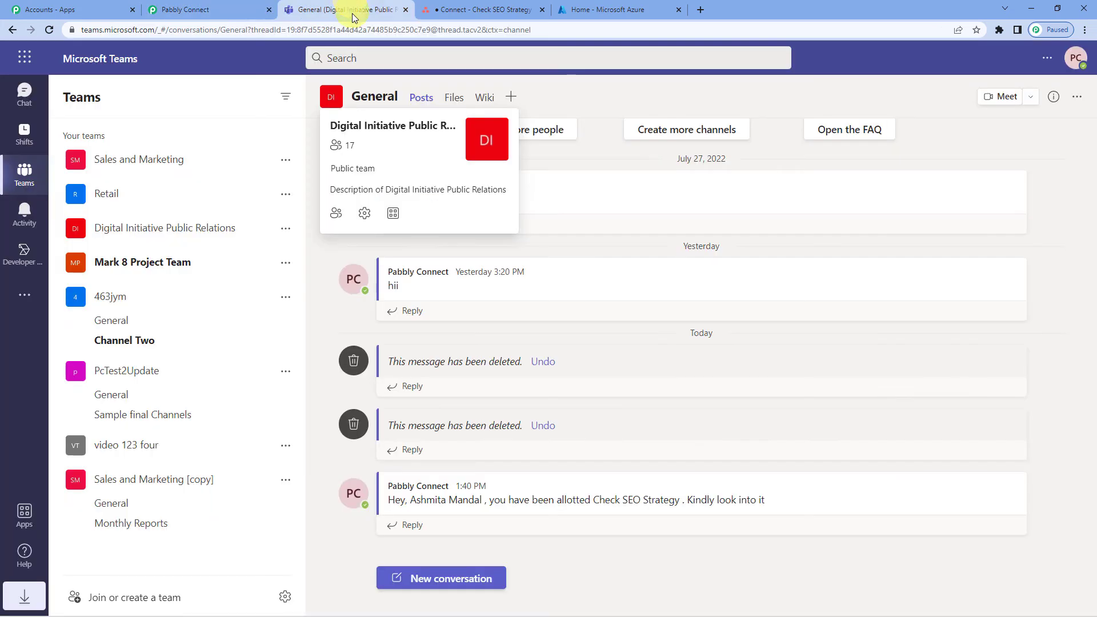
pyautogui.click(176, 230)
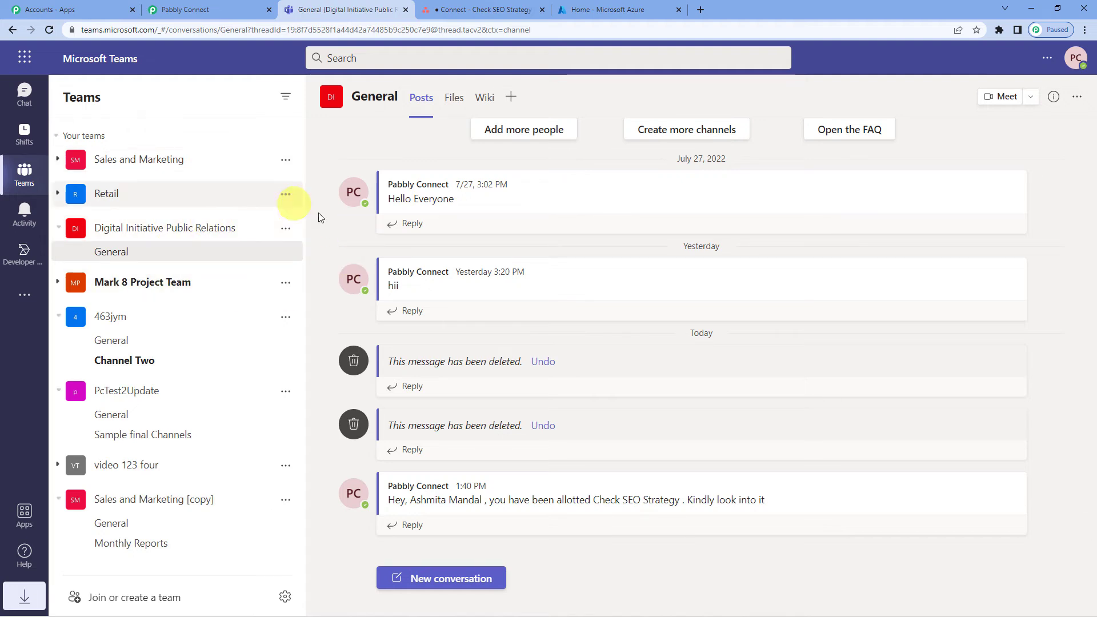
pyautogui.click(203, 5)
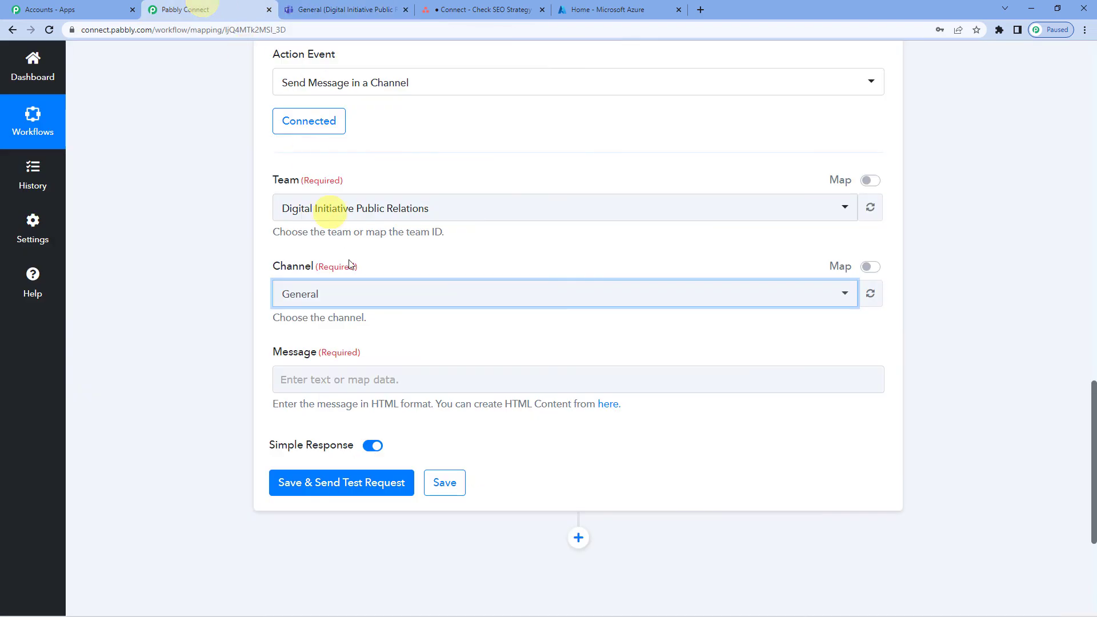
# Start the channel message with "Hey," followed by the mapped Res2 Data Assignee Name from the Asana trigger
pyautogui.scroll(-1, 377, 323)
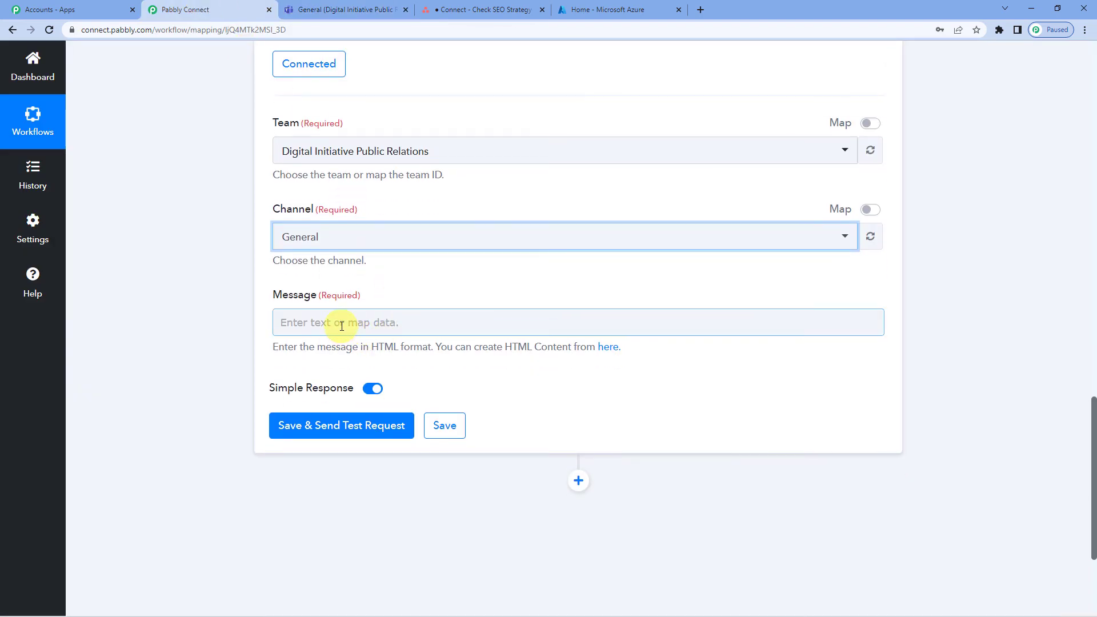
pyautogui.click(341, 326)
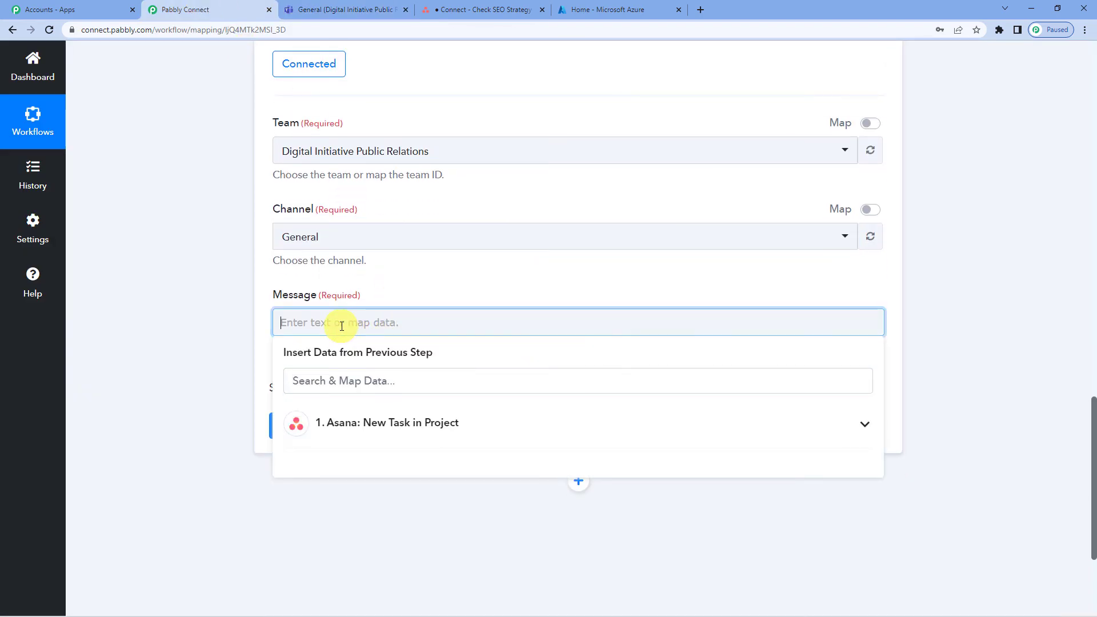
pyautogui.write('Hey,')
pyautogui.click(367, 422)
pyautogui.write('ass')
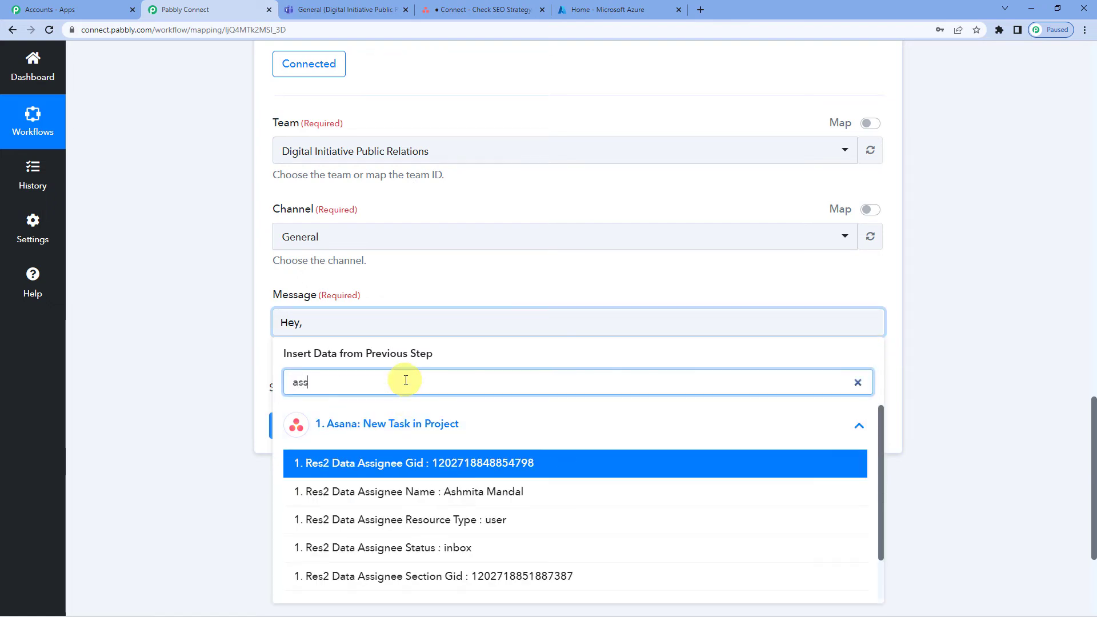
pyautogui.click(421, 490)
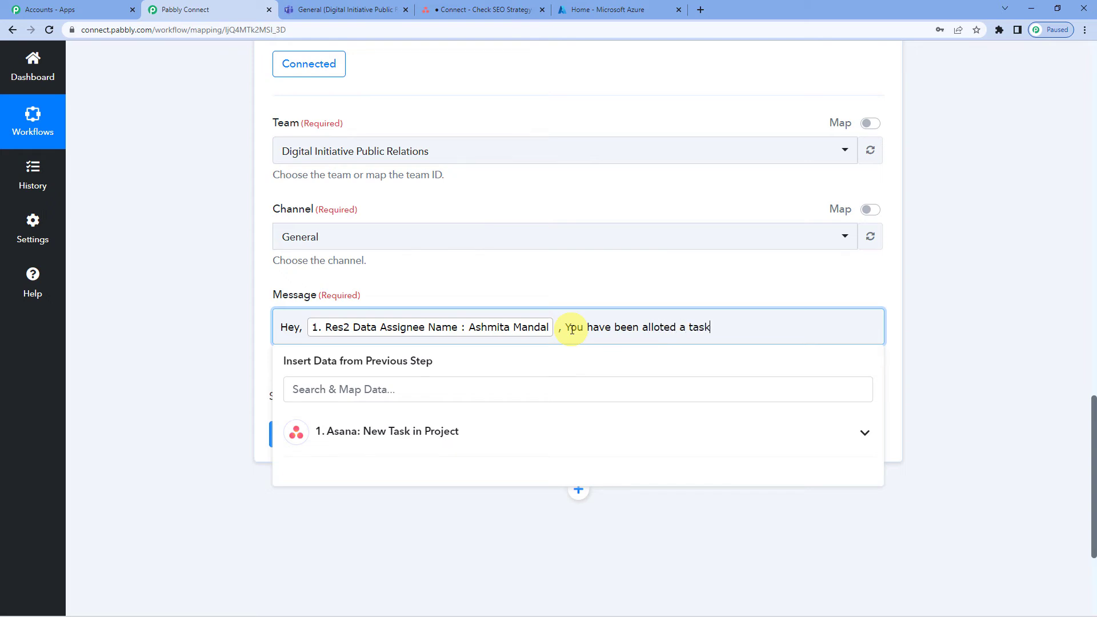
# Continue the message with ", You have been alloted a task --", the mapped Res2 Data Name and ". Kindly, look into it."
pyautogui.click(452, 430)
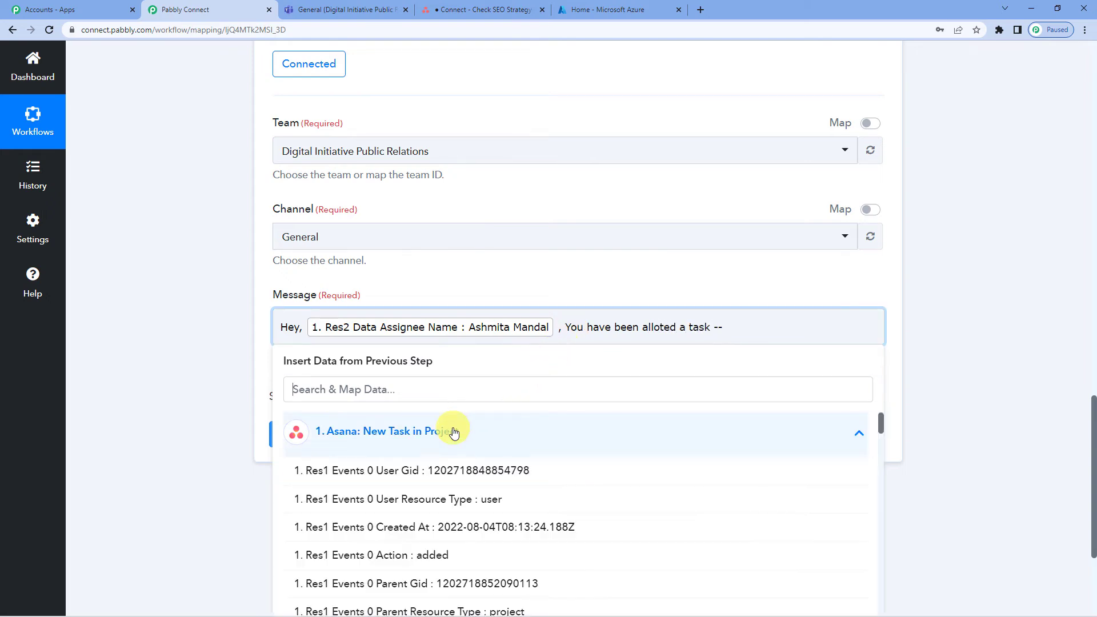
pyautogui.scroll(-3, 519, 435)
pyautogui.scroll(-1, 486, 439)
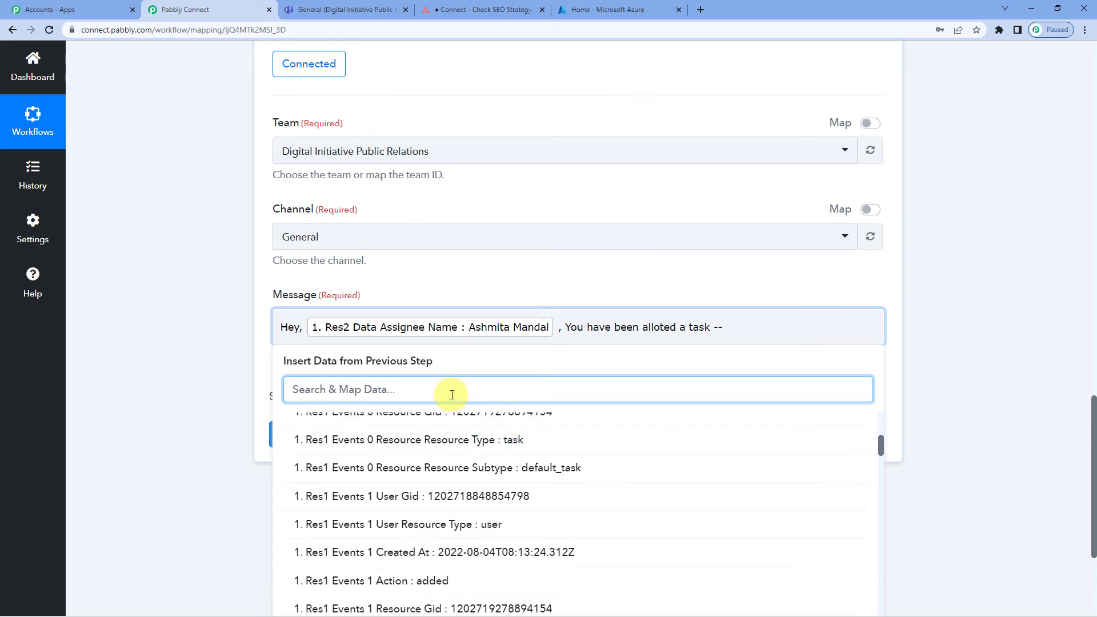
pyautogui.scroll(-3, 457, 457)
pyautogui.scroll(-12, 462, 474)
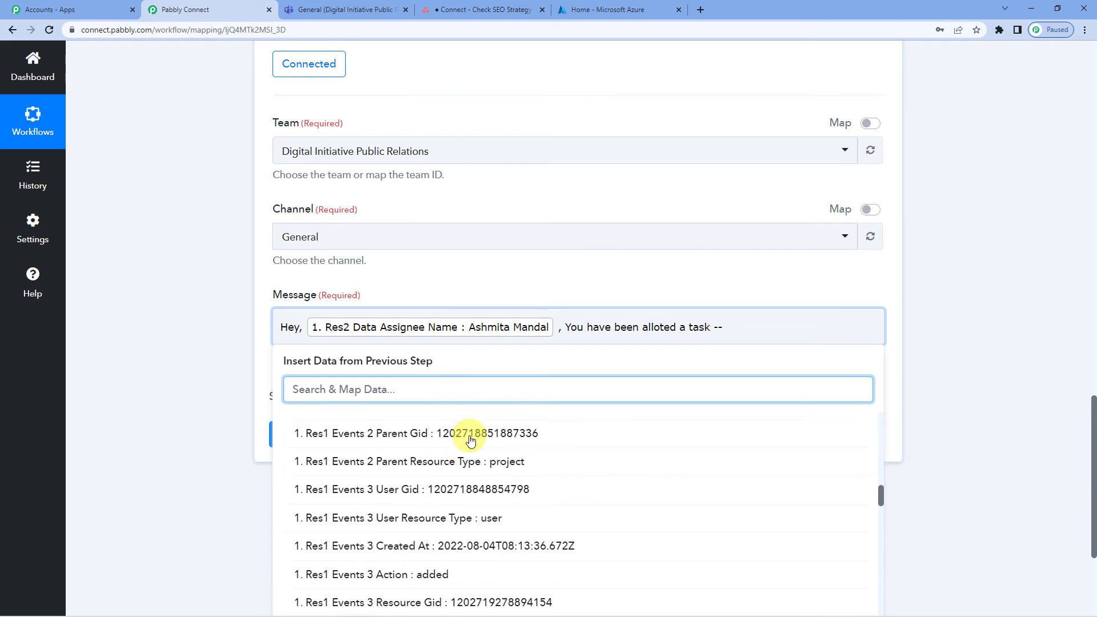
pyautogui.scroll(-6, 482, 517)
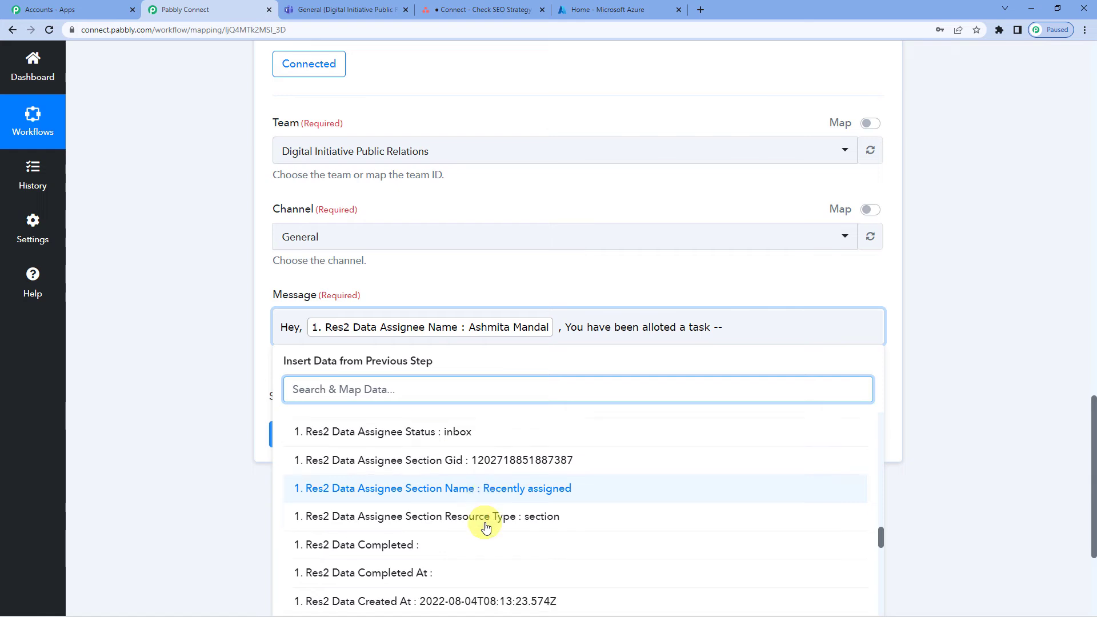
pyautogui.scroll(-3, 486, 522)
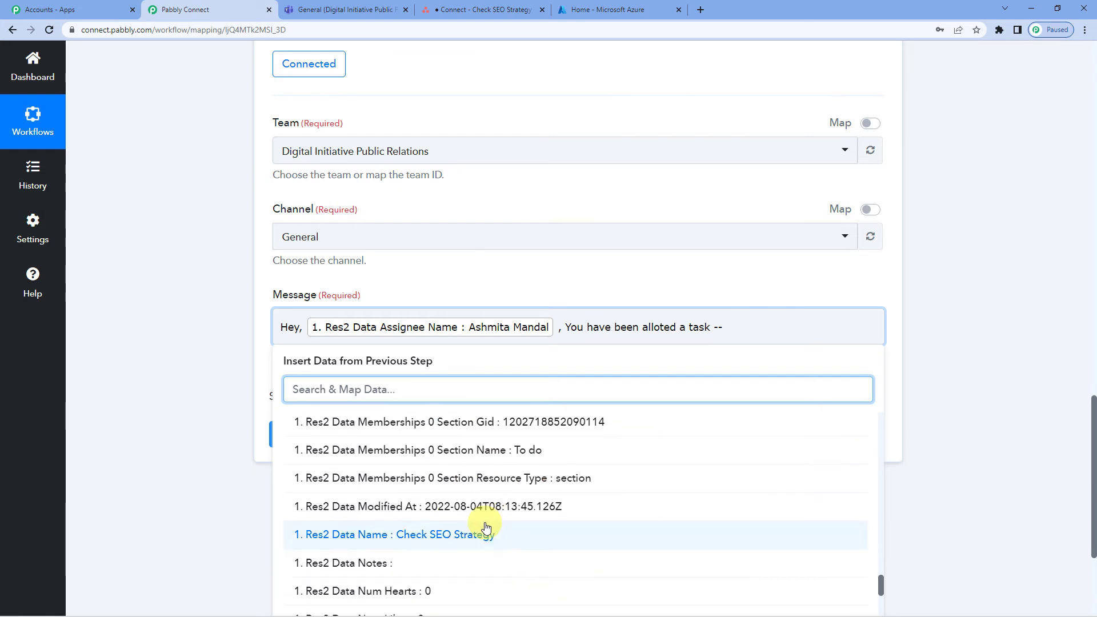
pyautogui.scroll(-2, 485, 525)
pyautogui.click(455, 480)
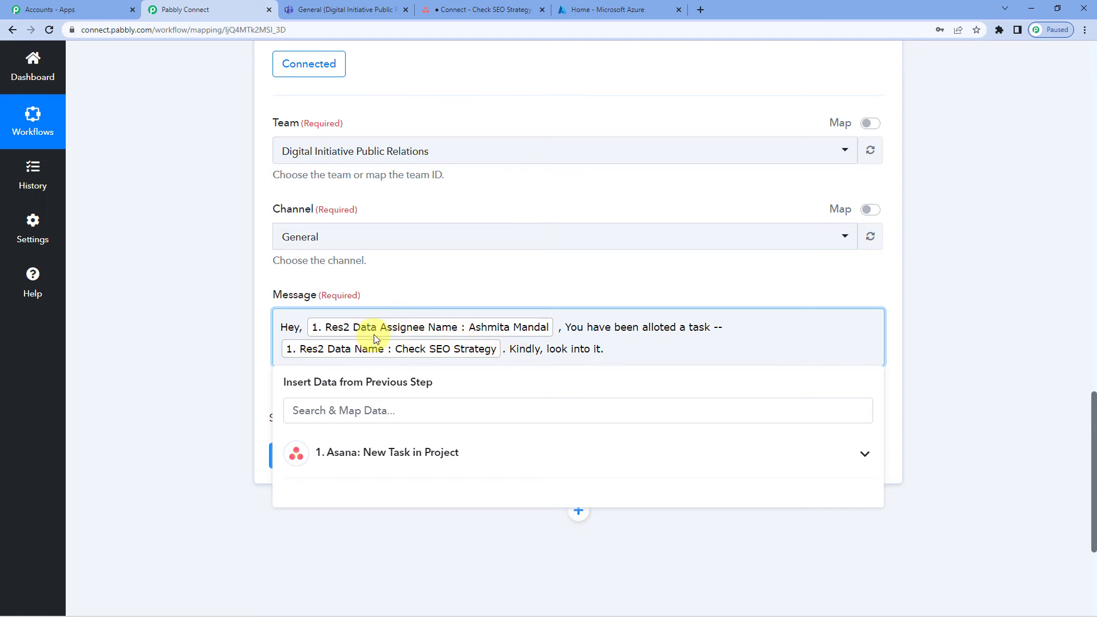
# Examine the Asana trigger's captured response and the fields it offers for mapping into the message
pyautogui.click(371, 452)
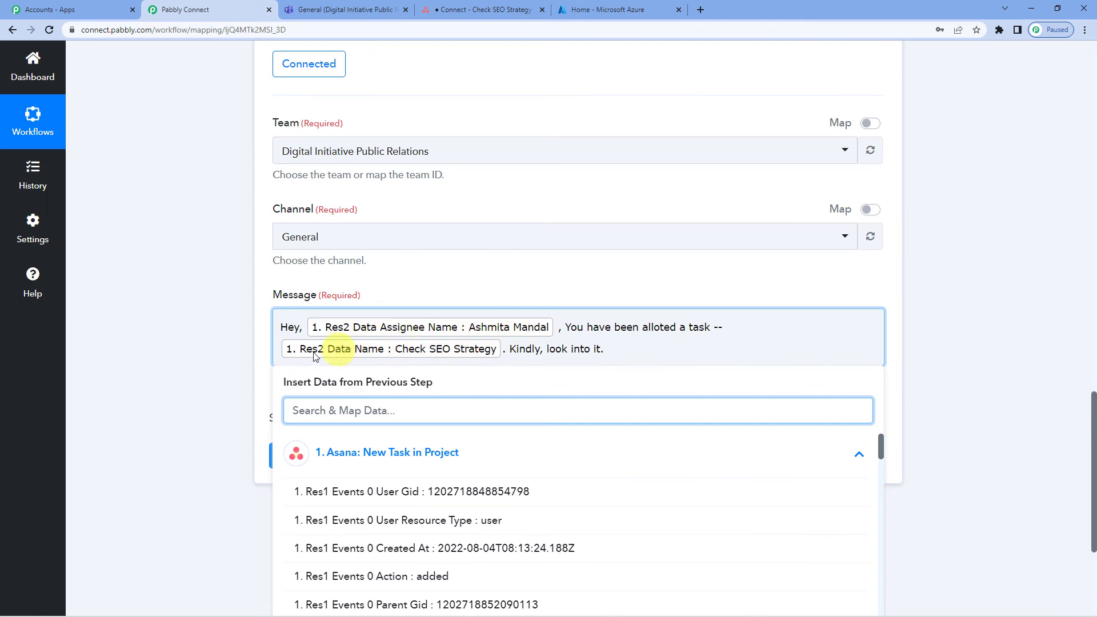
pyautogui.click(227, 382)
pyautogui.scroll(10, 228, 381)
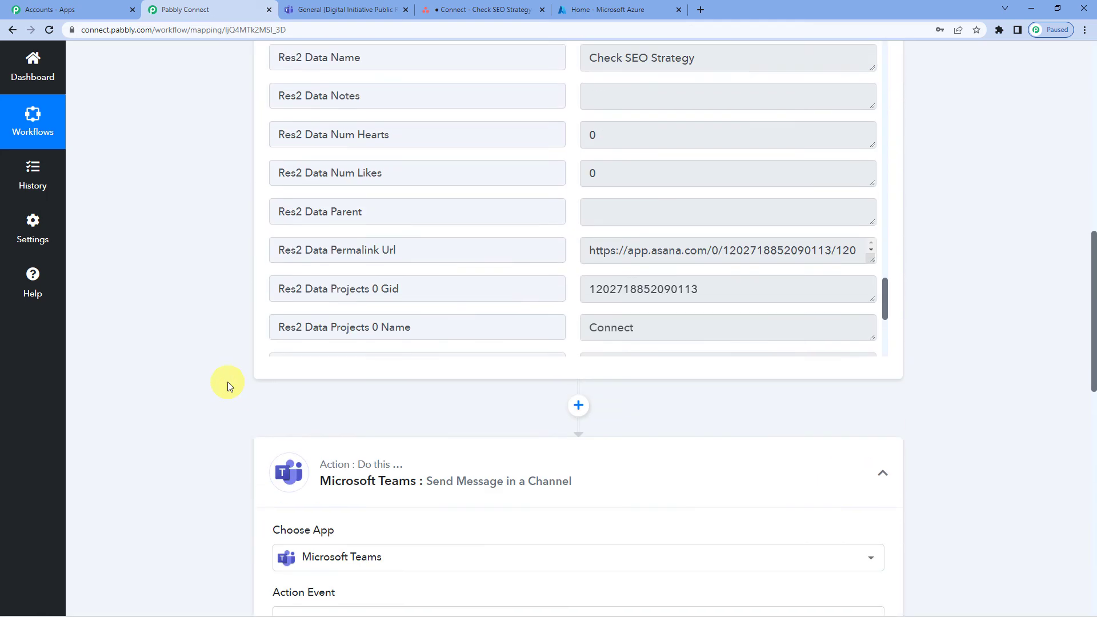
pyautogui.scroll(3, 228, 382)
pyautogui.scroll(2, 224, 372)
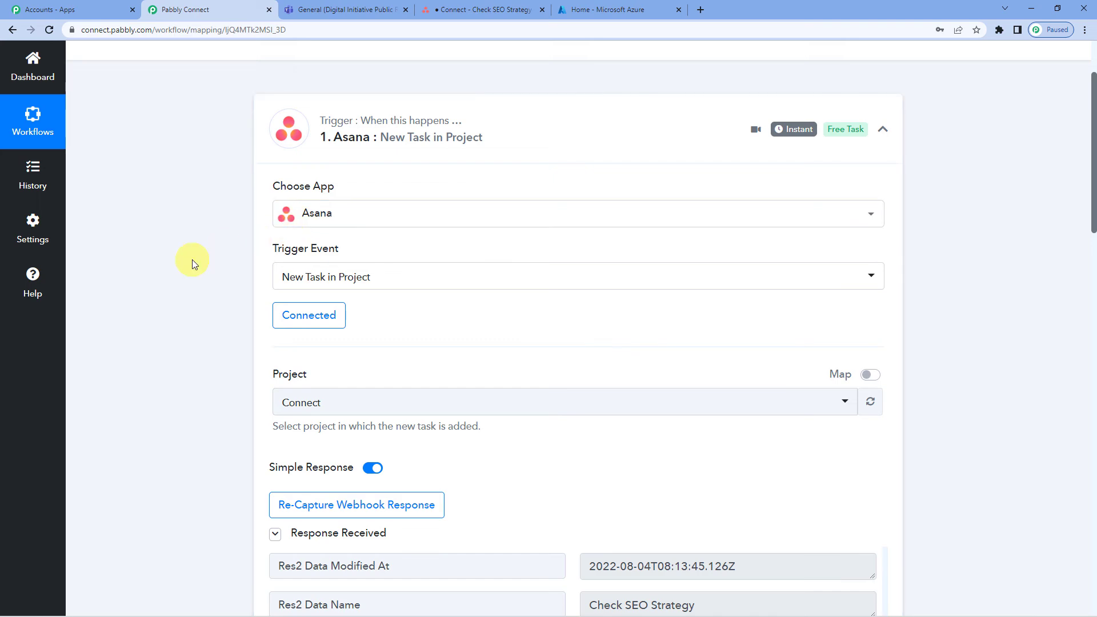
pyautogui.scroll(-6, 192, 260)
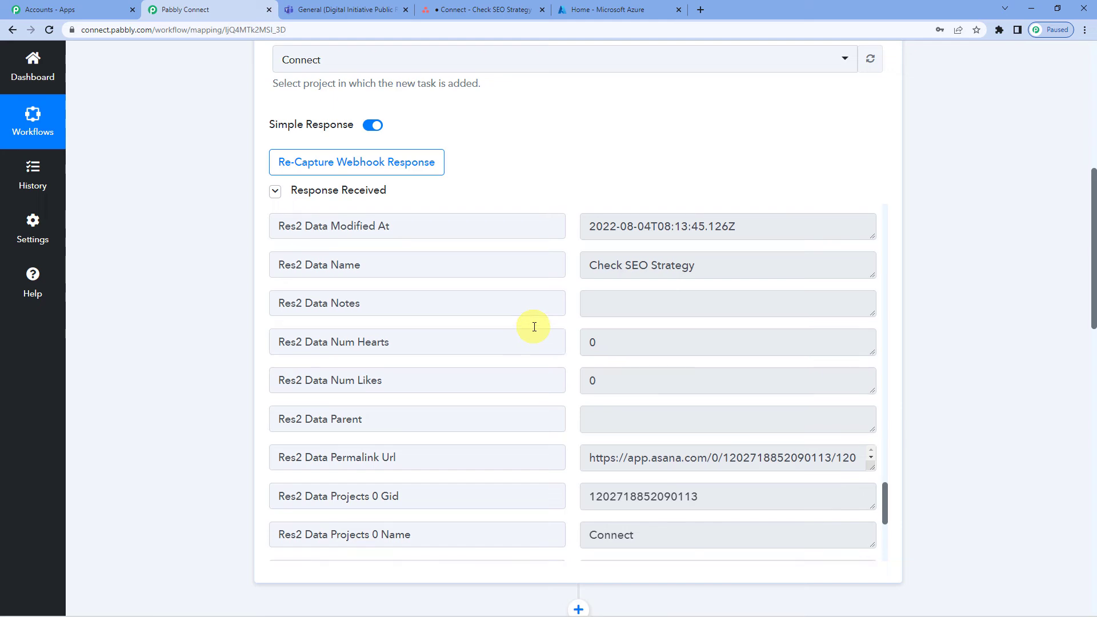
pyautogui.scroll(10, 503, 274)
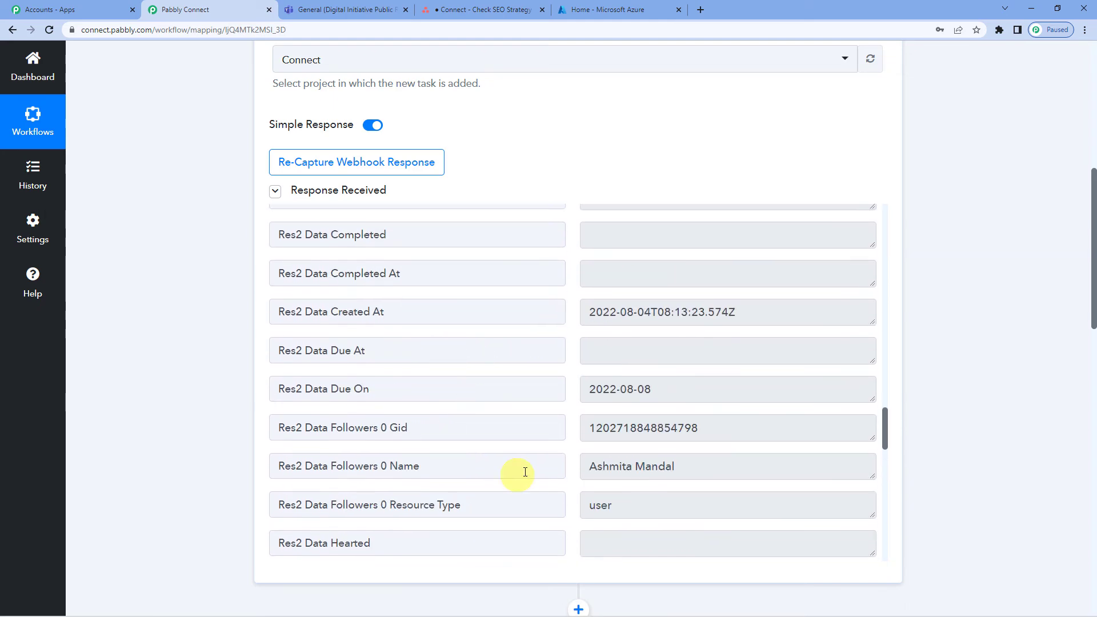
pyautogui.scroll(-5, 189, 325)
pyautogui.scroll(-10, 166, 314)
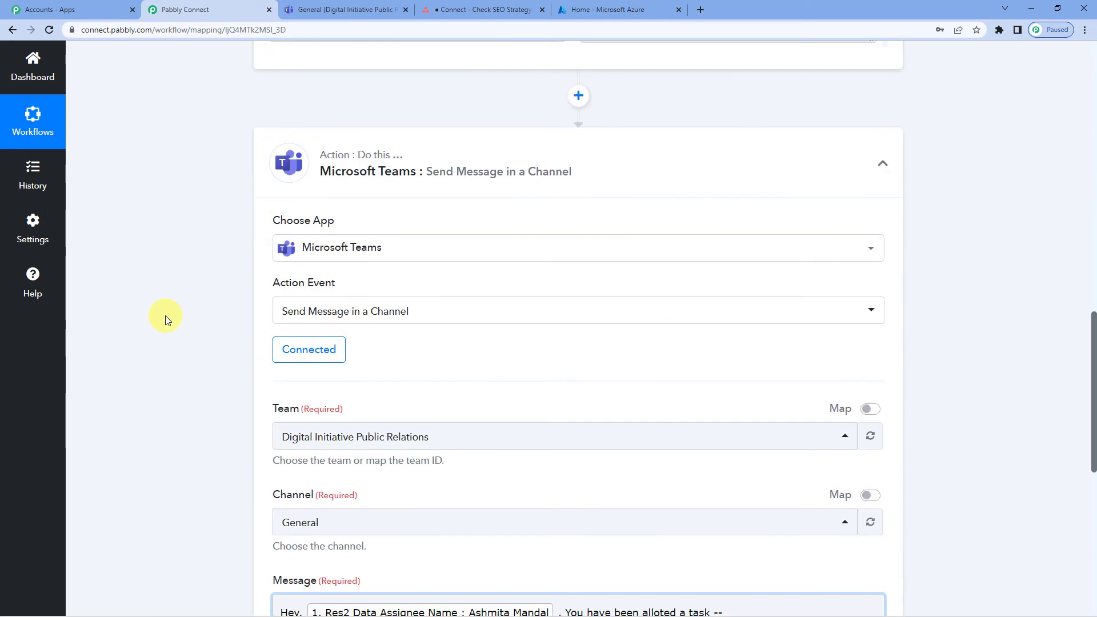
pyautogui.click(330, 329)
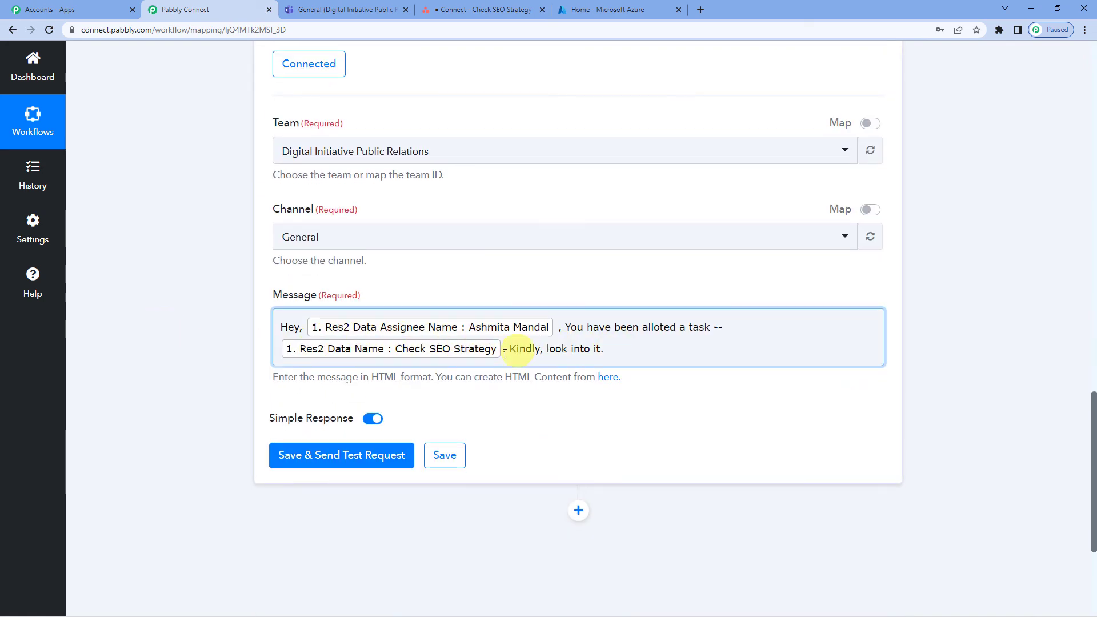
pyautogui.click(624, 350)
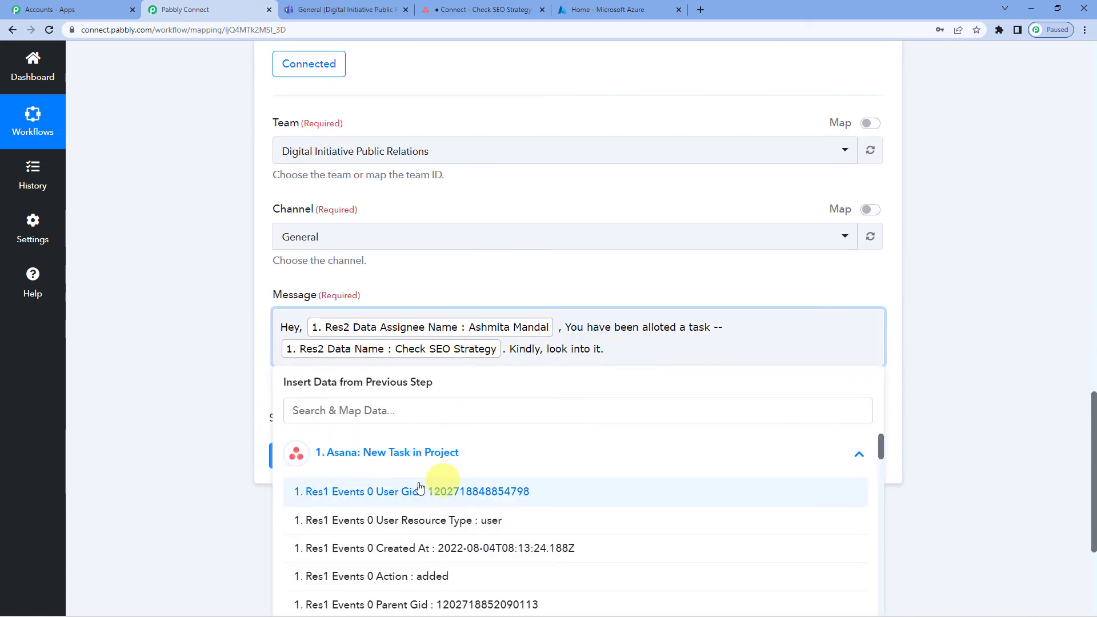
pyautogui.scroll(-3, 394, 478)
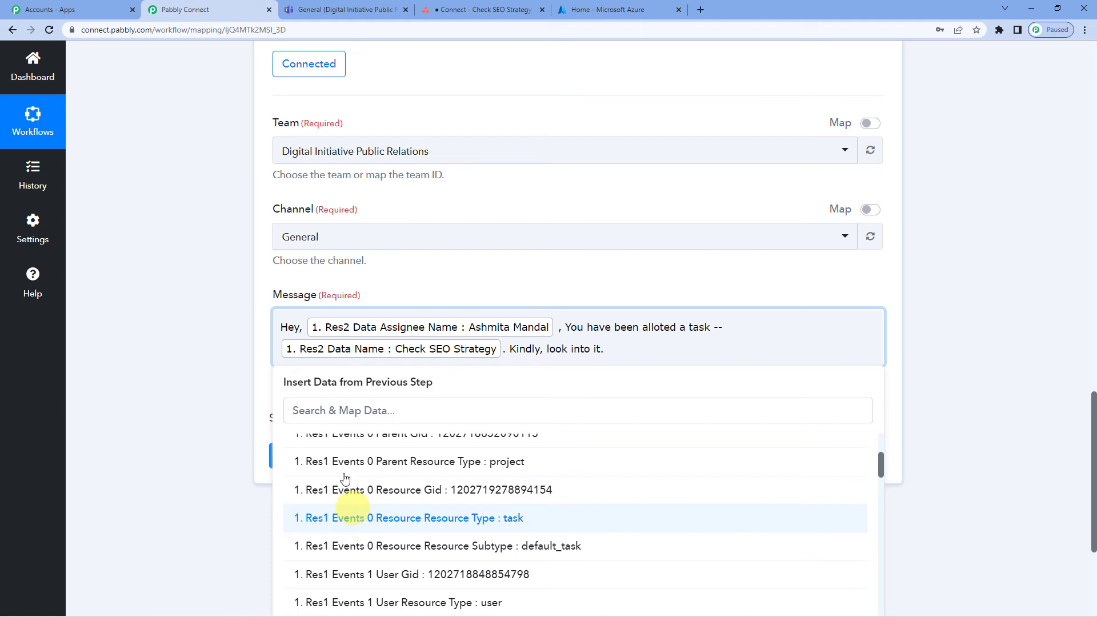
pyautogui.click(260, 351)
pyautogui.scroll(-1, 259, 350)
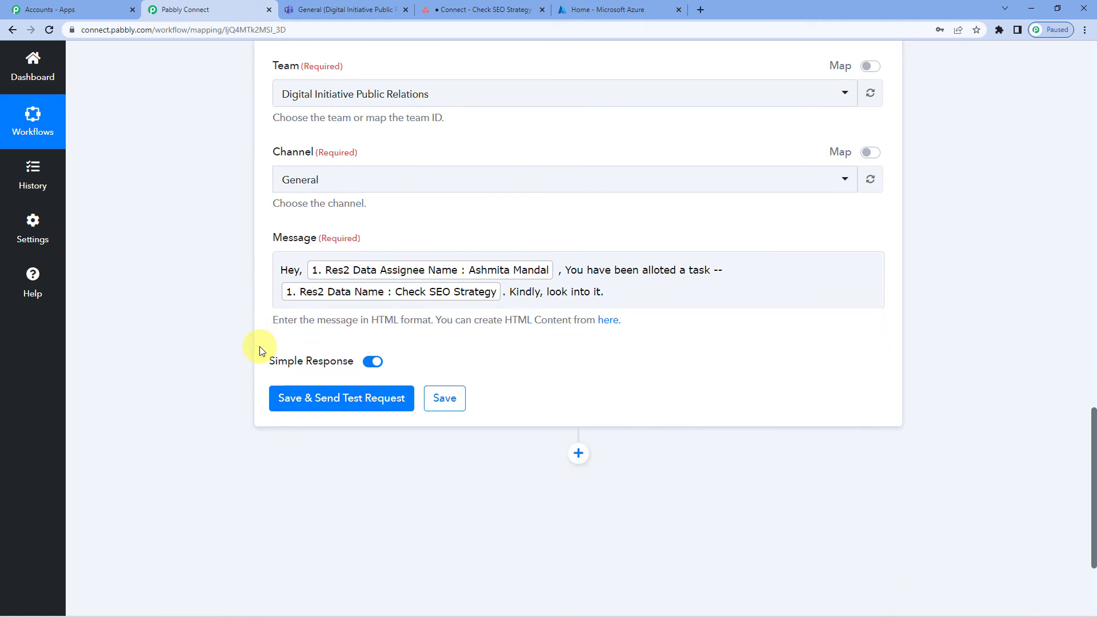
pyautogui.scroll(1, 255, 309)
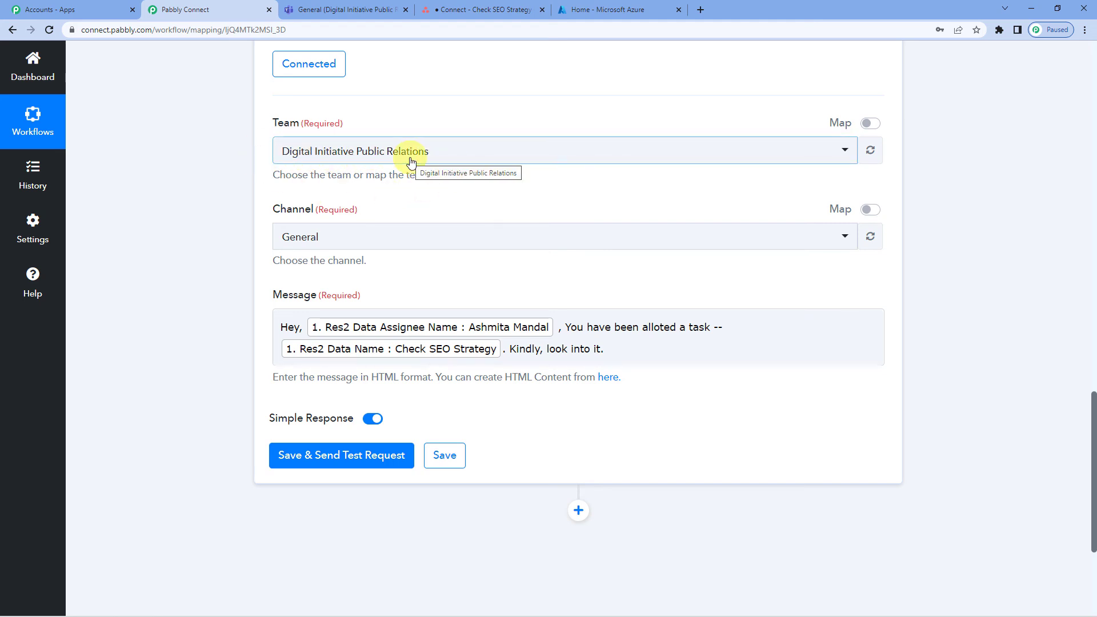
# Save the Microsoft Teams action with a test request and review the response received
pyautogui.click(327, 457)
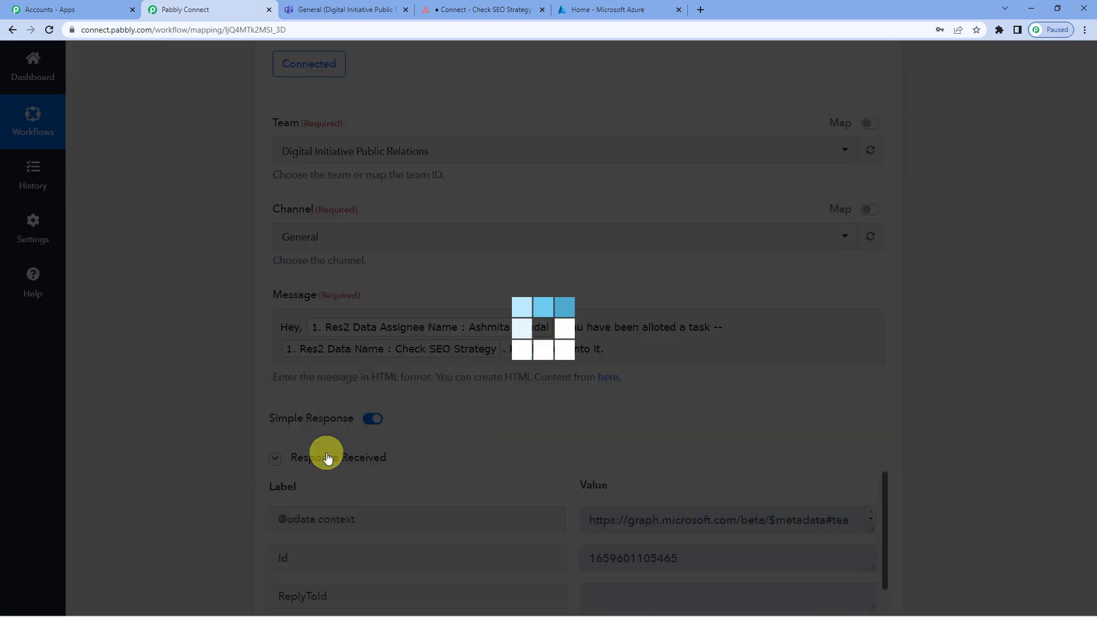
pyautogui.scroll(-2, 526, 410)
pyautogui.scroll(-8, 622, 414)
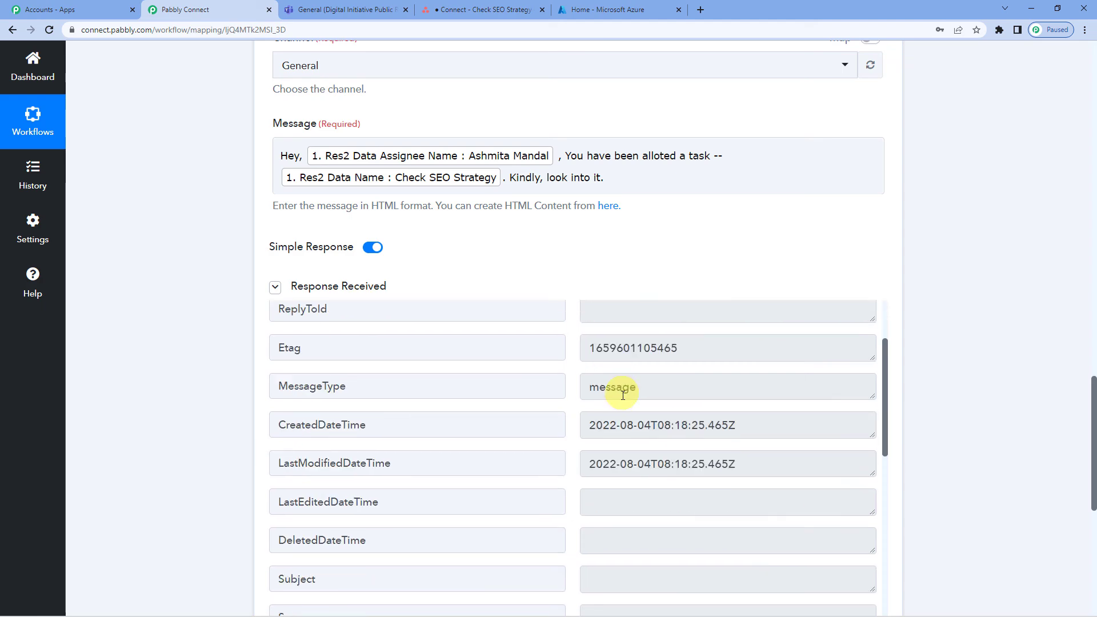
pyautogui.scroll(-4, 581, 427)
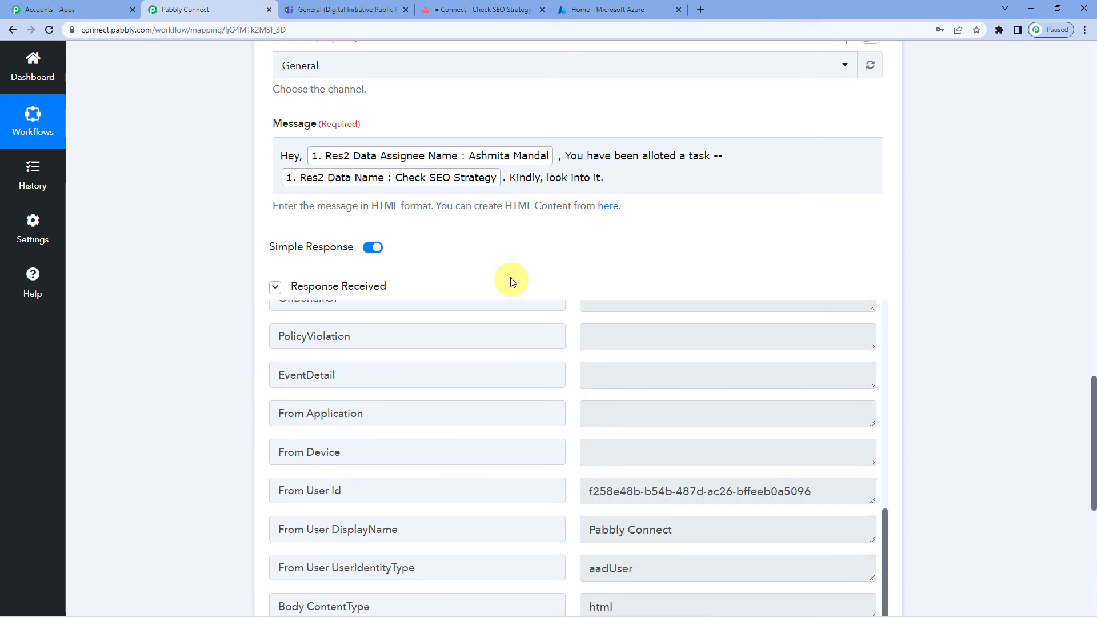
pyautogui.scroll(1, 511, 281)
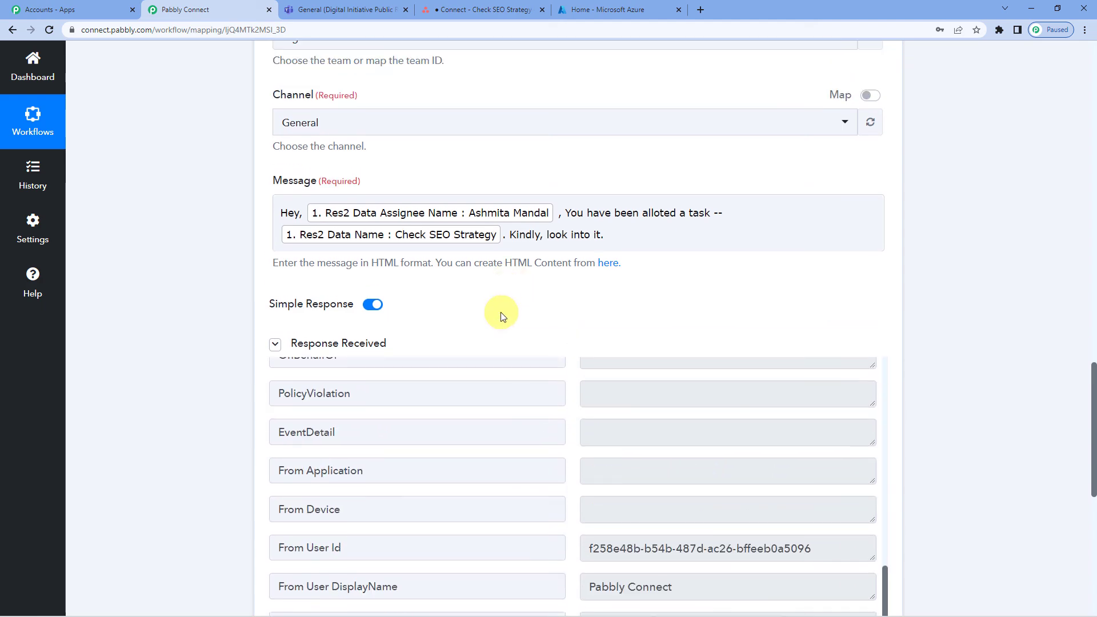
pyautogui.scroll(2, 417, 252)
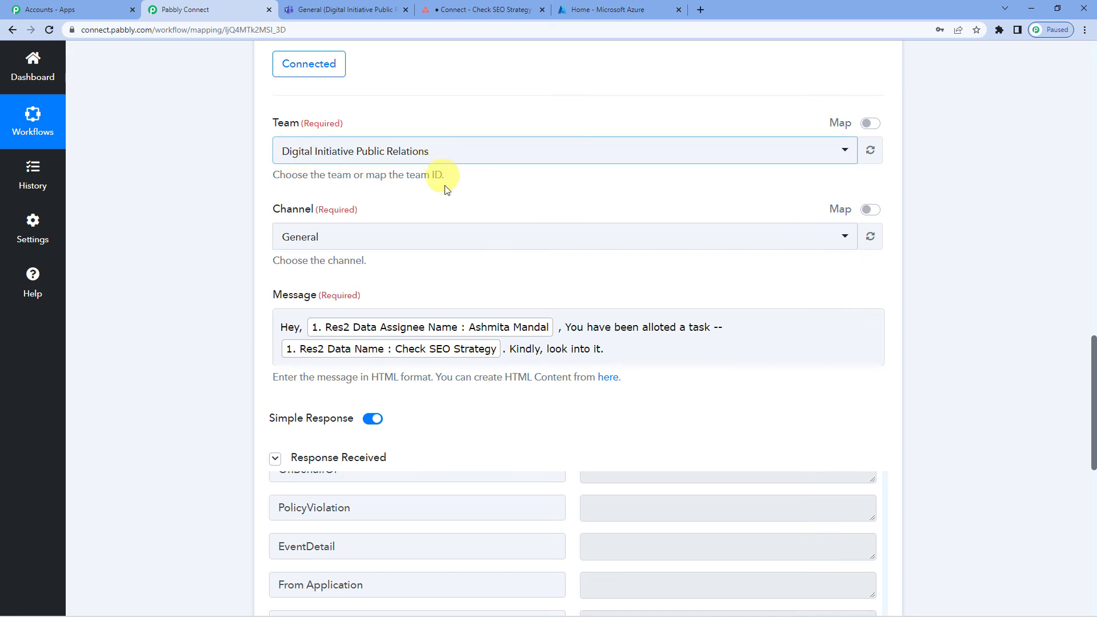
pyautogui.scroll(3, 445, 194)
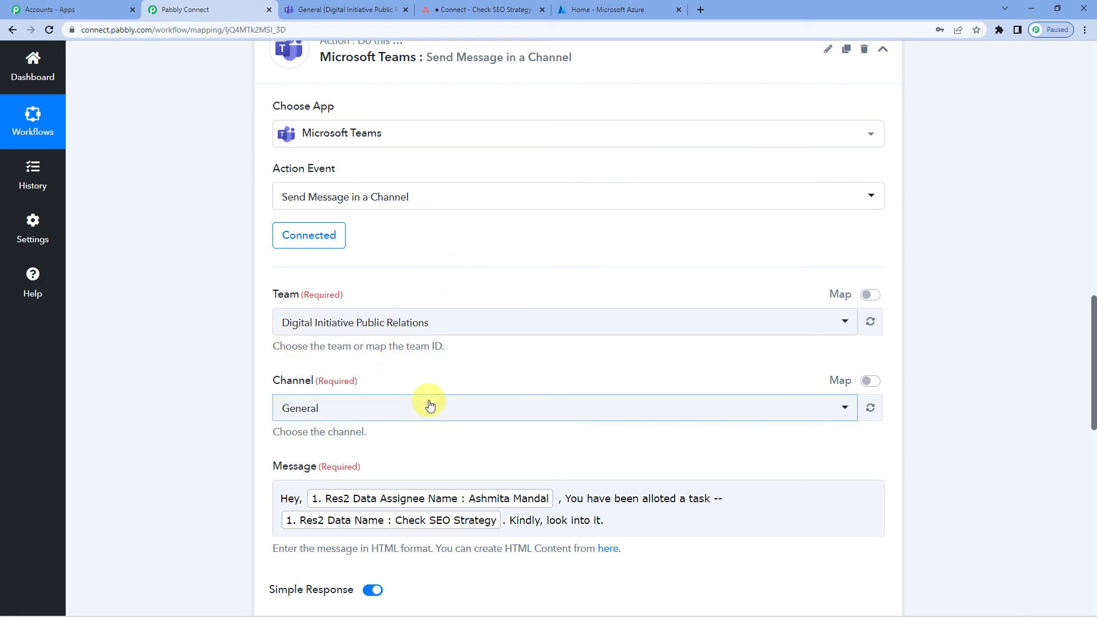
pyautogui.scroll(-2, 429, 405)
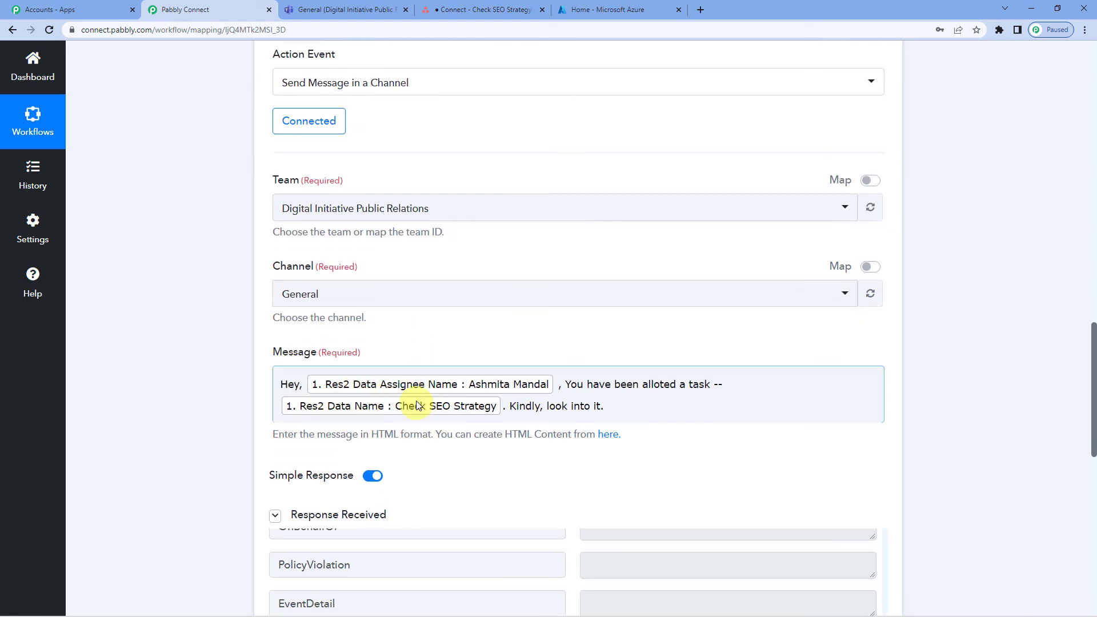
# Check the General channel in Microsoft Teams for the test message, then return to Pabbly Connect
pyautogui.click(354, 9)
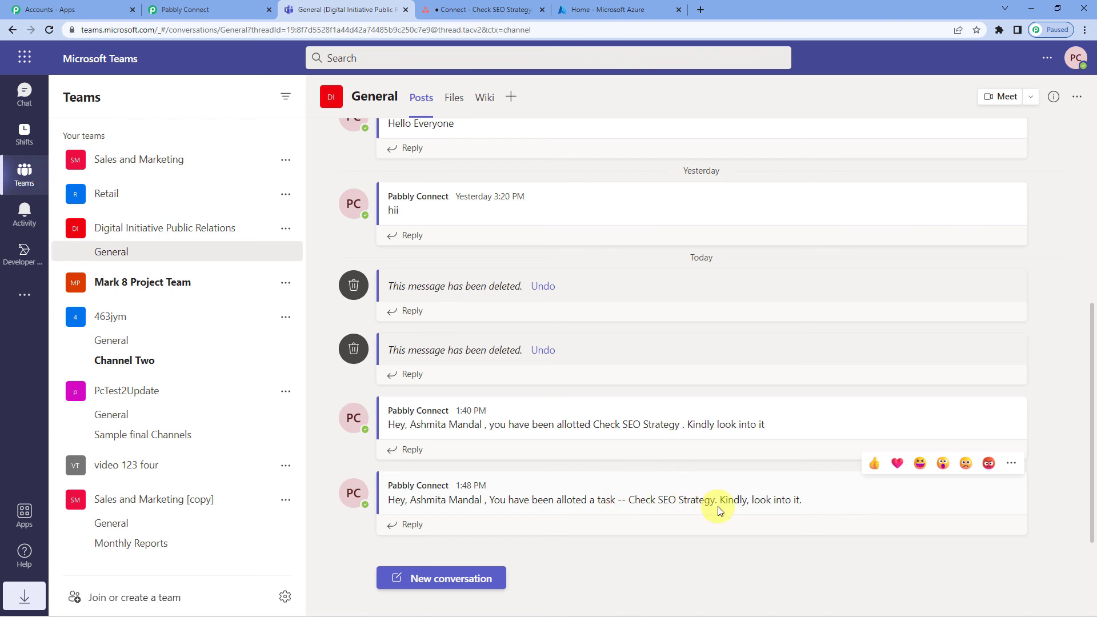
pyautogui.click(195, 7)
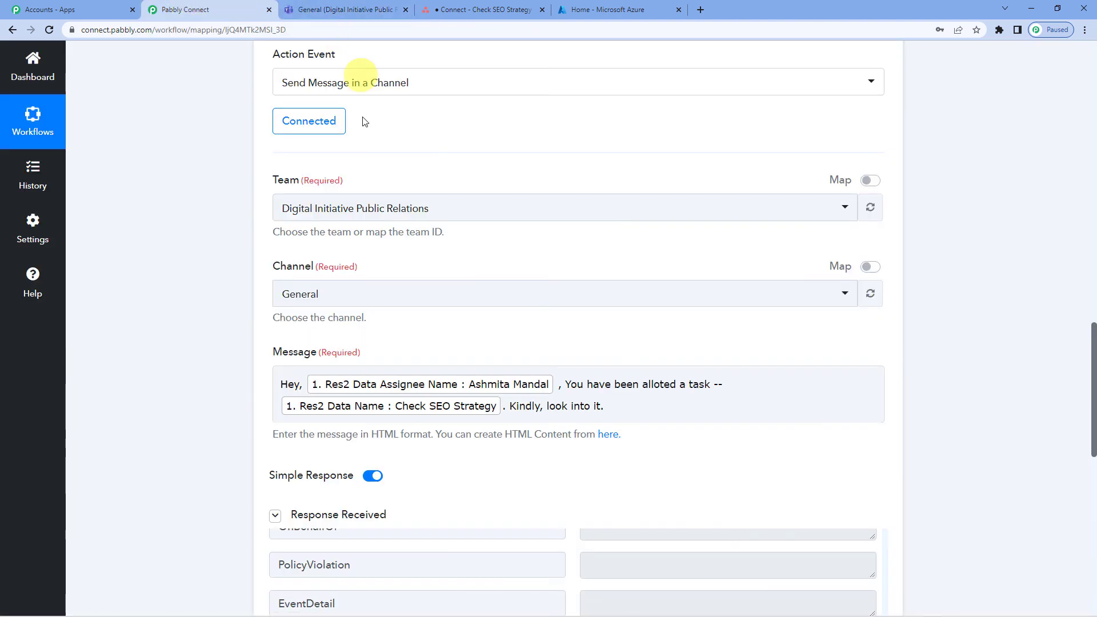
pyautogui.scroll(-1, 428, 340)
pyautogui.click(380, 329)
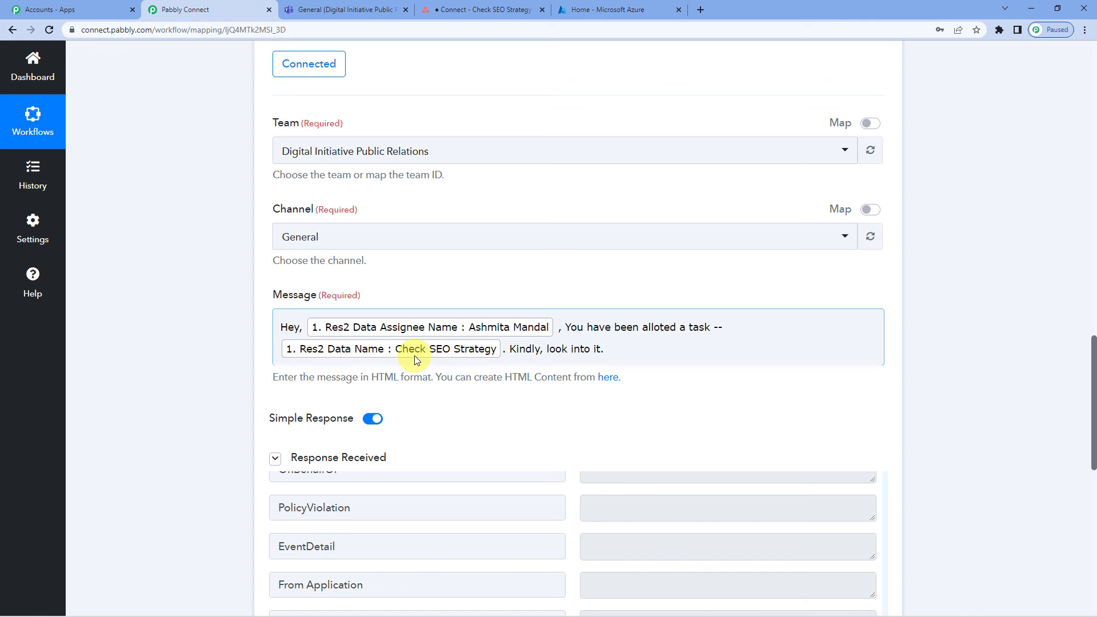
pyautogui.click(429, 399)
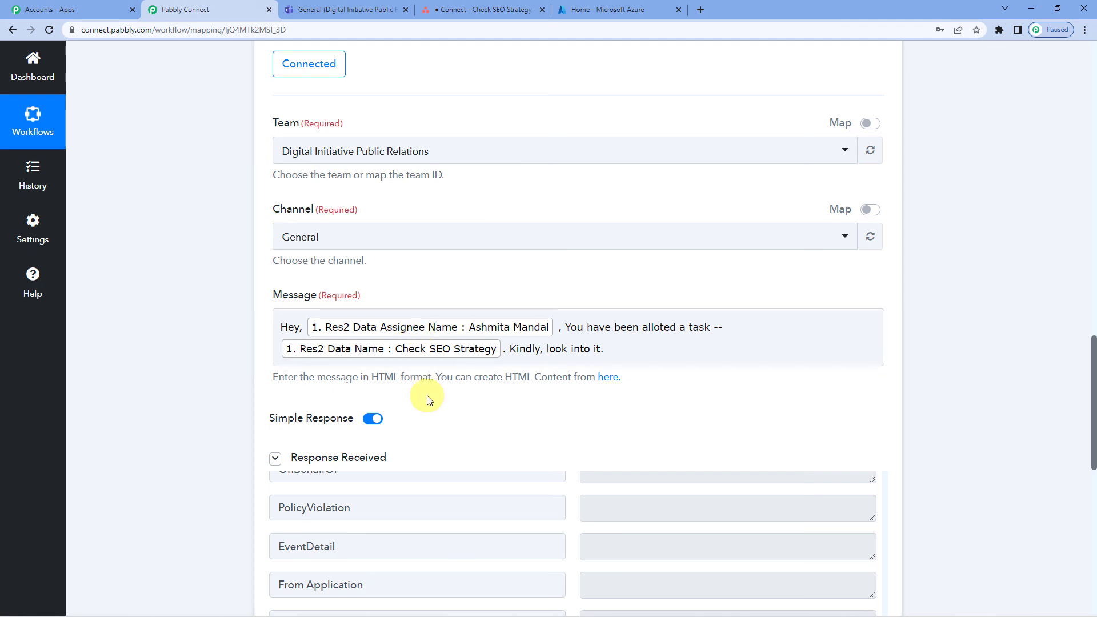
# Collapse the Microsoft Teams action and the Asana trigger in the workflow
pyautogui.scroll(3, 428, 399)
pyautogui.scroll(-4, 404, 360)
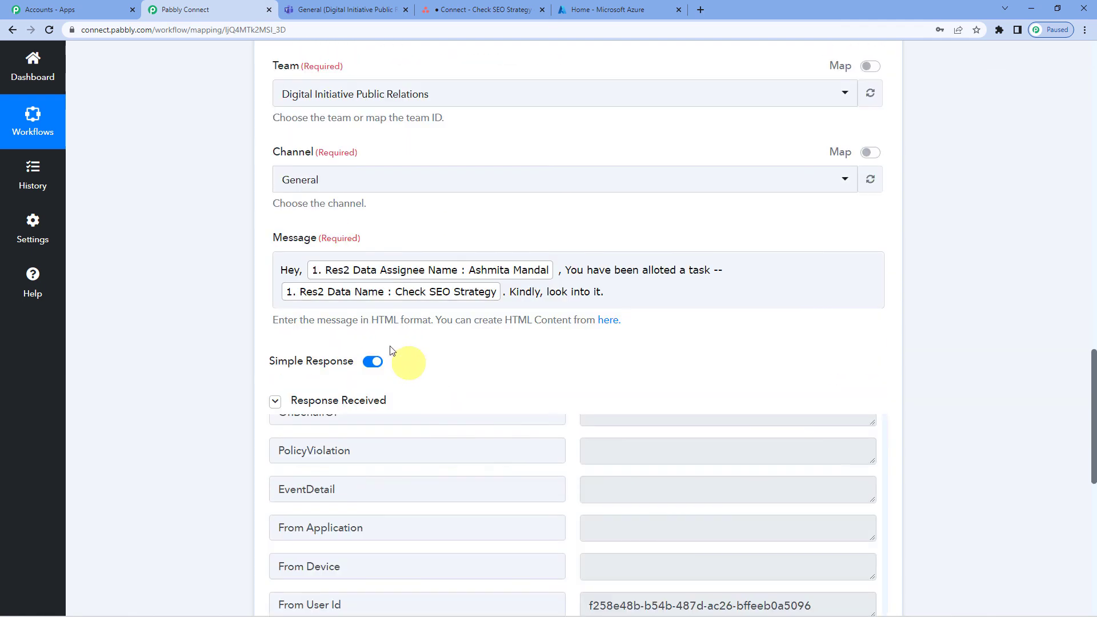
pyautogui.scroll(-5, 366, 341)
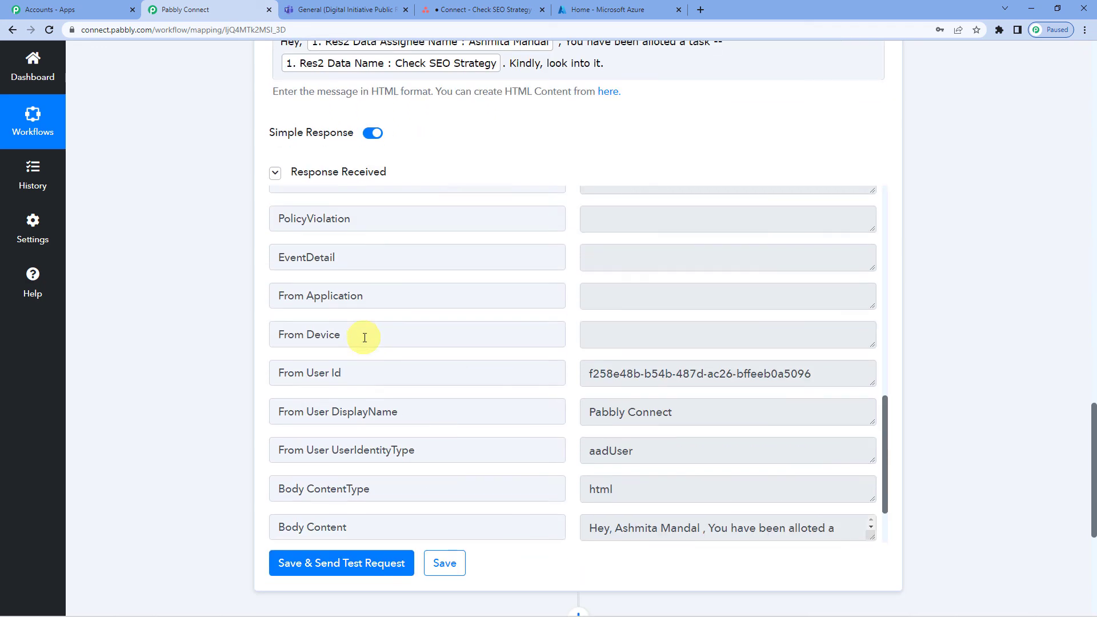
pyautogui.scroll(1, 187, 312)
pyautogui.scroll(8, 186, 307)
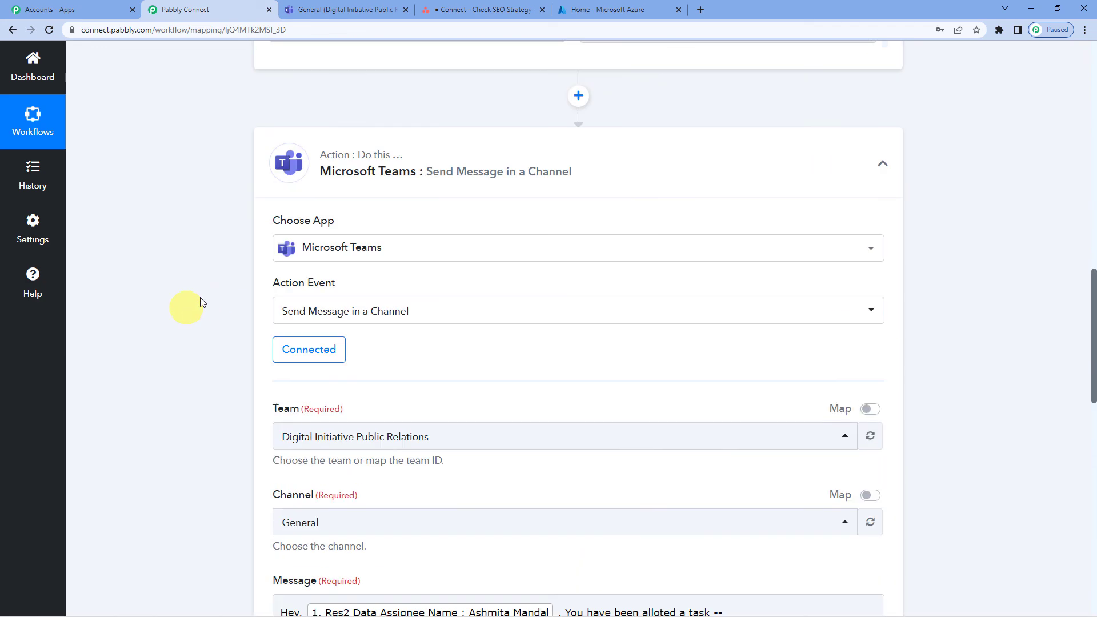
pyautogui.click(391, 179)
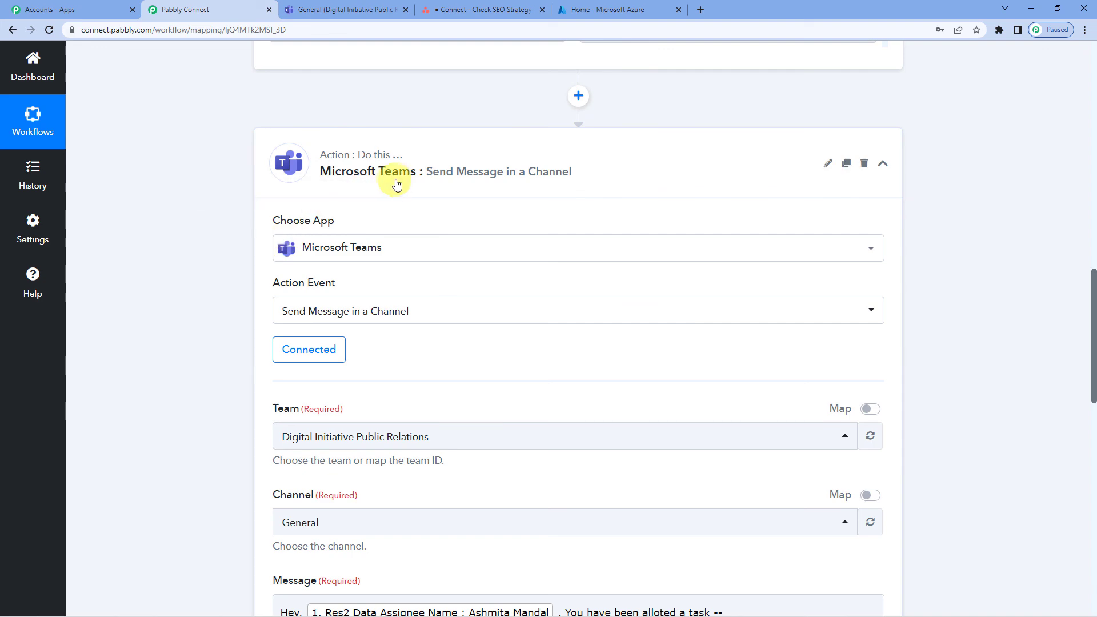
pyautogui.scroll(15, 234, 255)
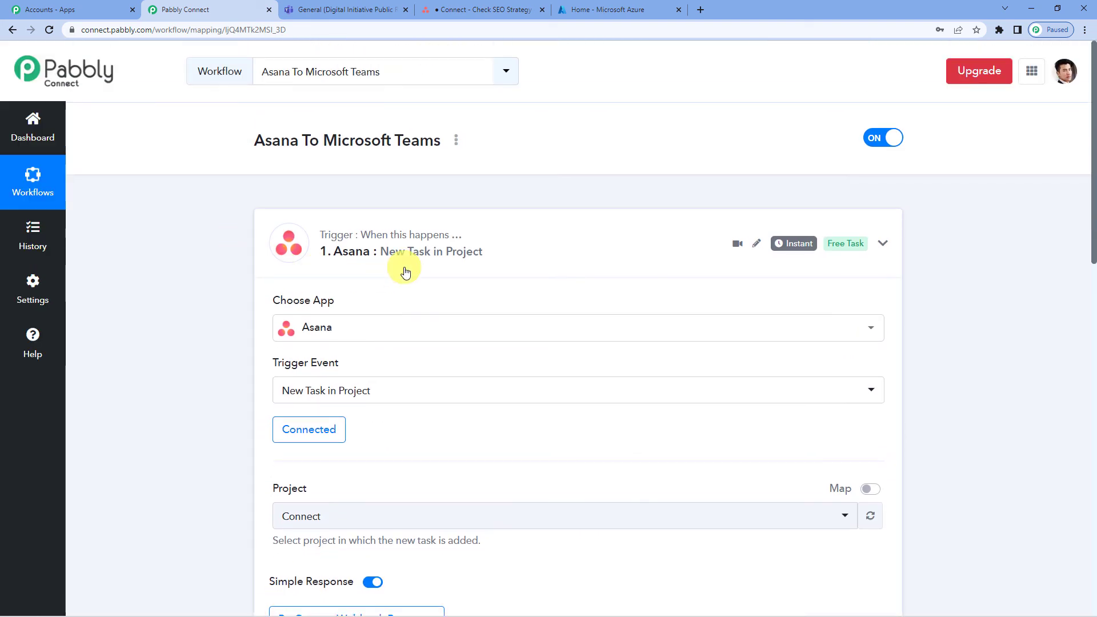
pyautogui.click(405, 272)
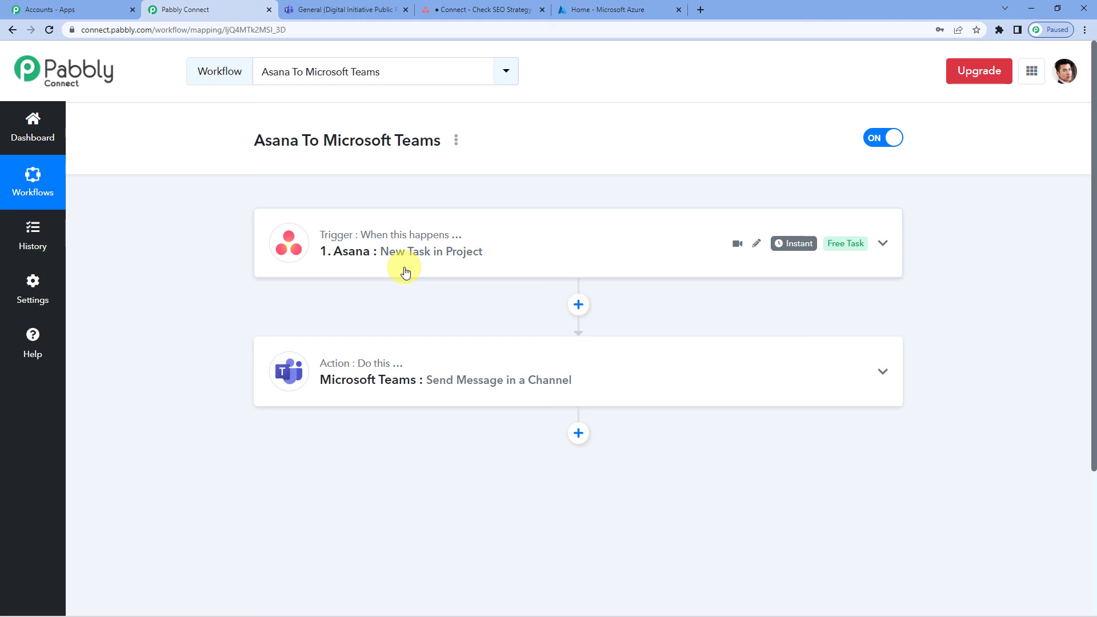